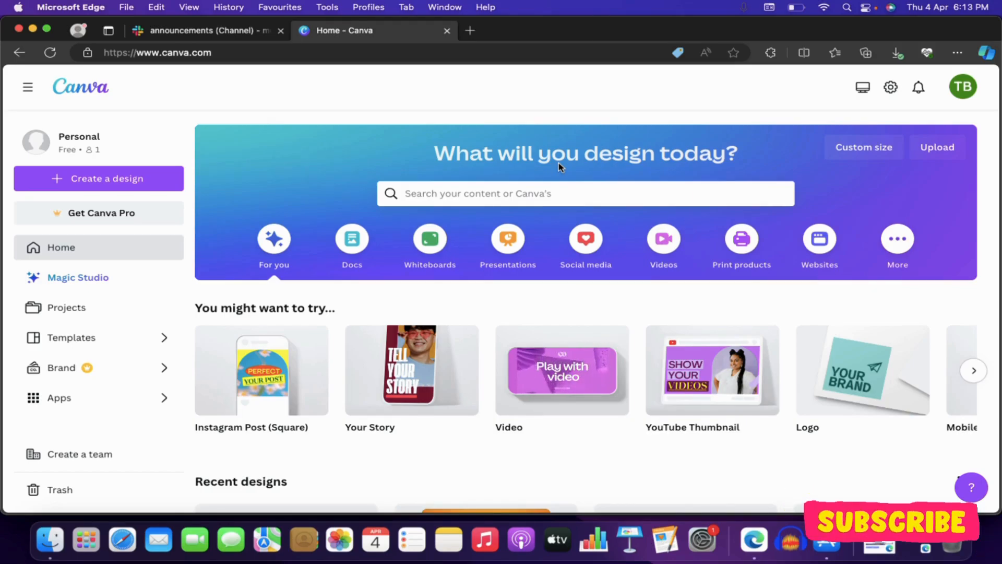
Step: Create a blank Instagram Post (Square) design from the social media formats
left_click(585, 246)
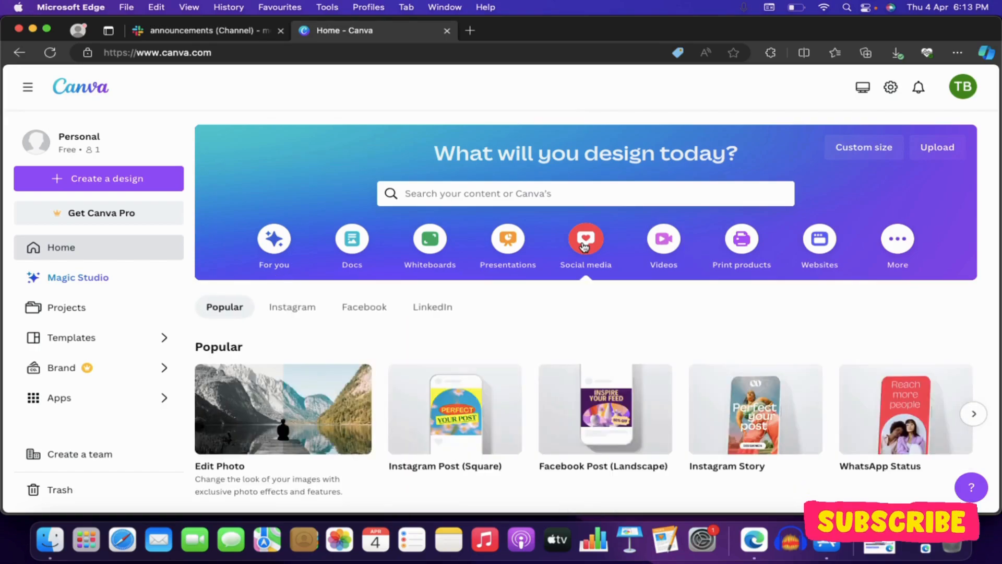
scroll(505, 320, "down", 1)
mouse_move(397, 387)
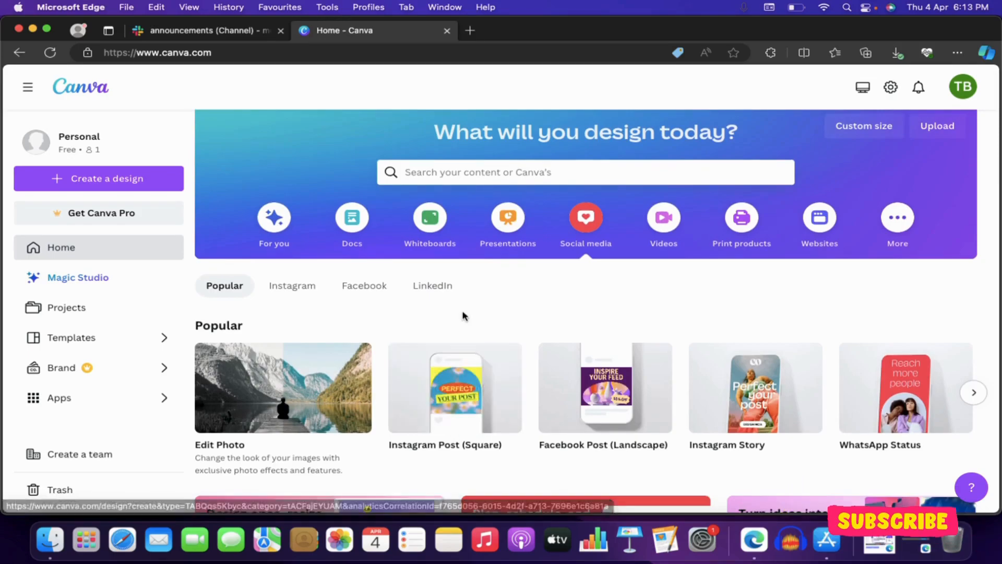
left_click(432, 408)
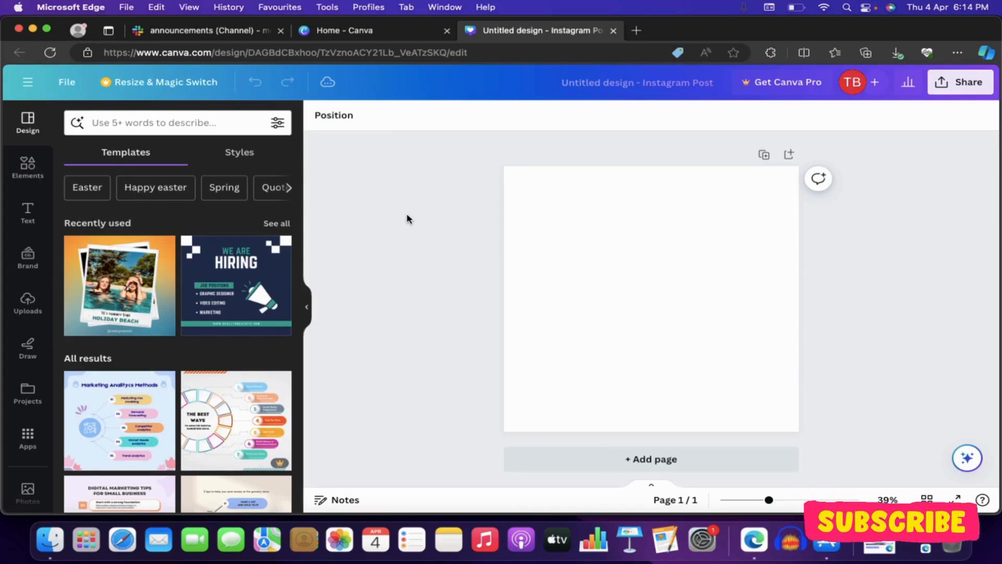
Step: Apply the yellow-brushstroke "Mindset First, Action Second" template from the Quote category to the blank page
left_click(548, 234)
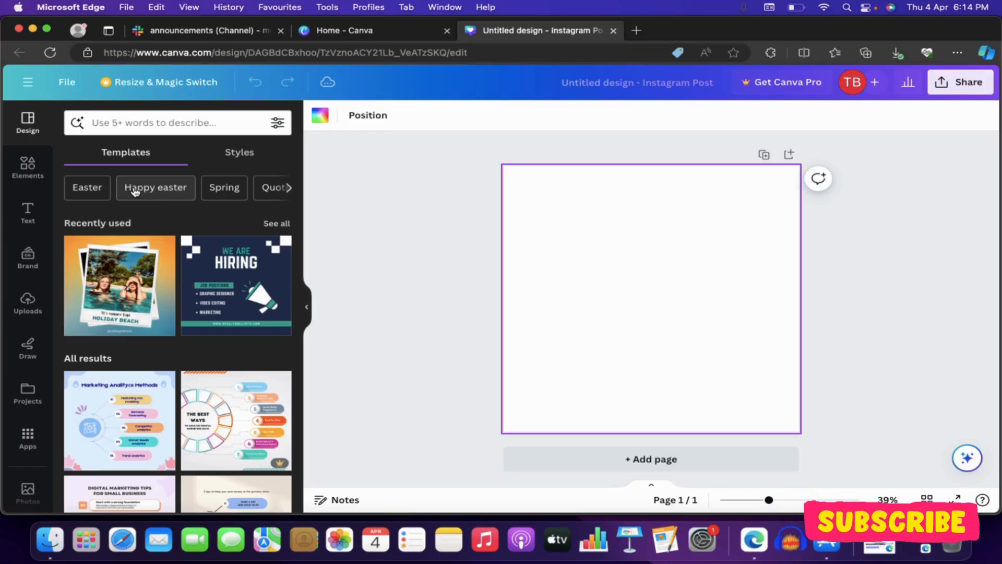
scroll(271, 416, "down", 2)
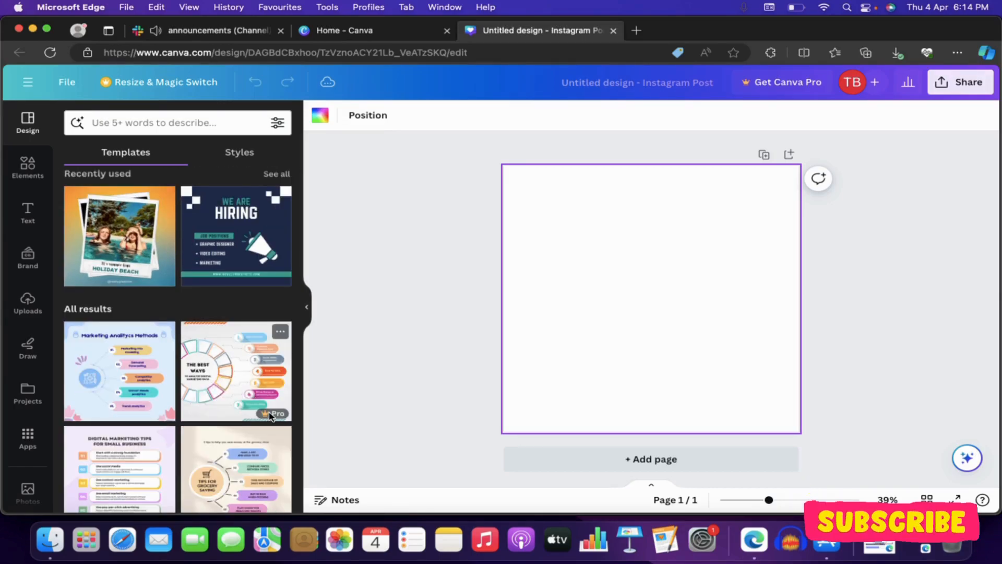
scroll(130, 366, "down", 1)
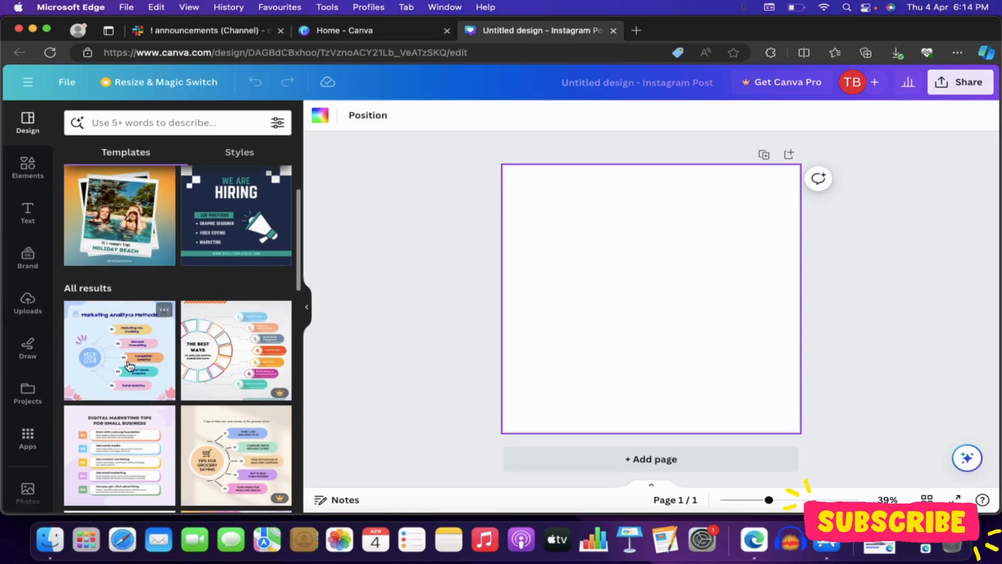
scroll(130, 365, "up", 3)
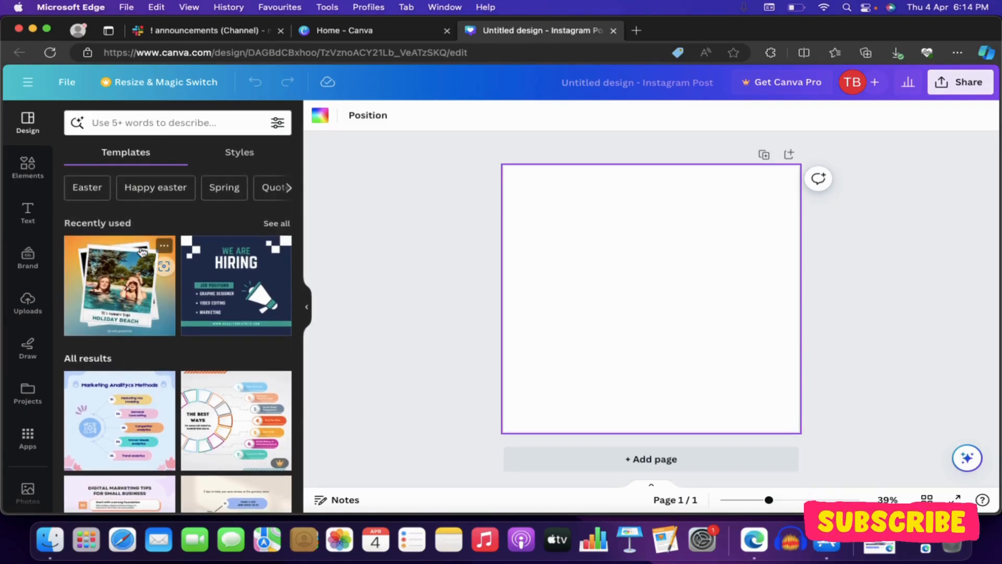
scroll(224, 192, "right", 4)
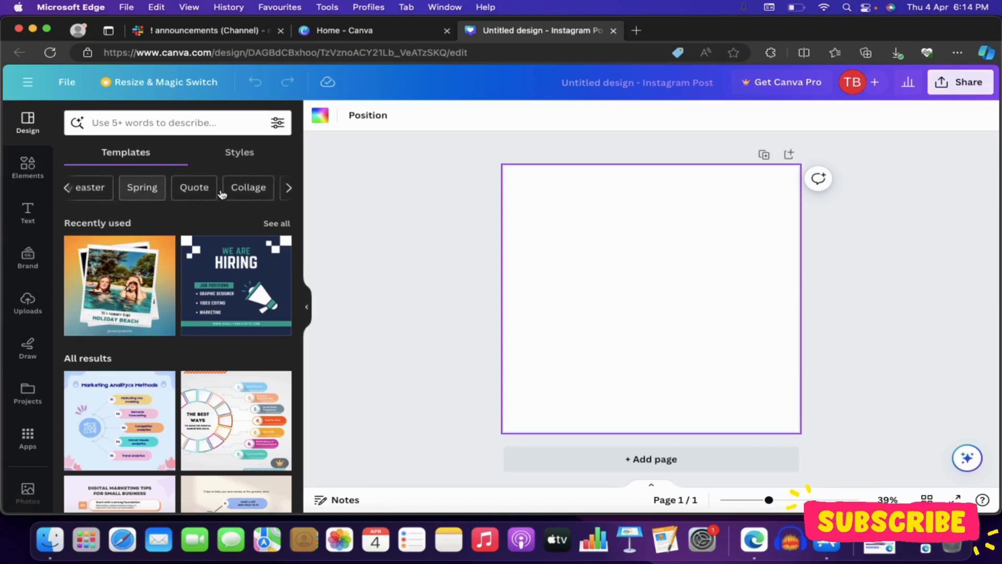
scroll(222, 192, "right", 3)
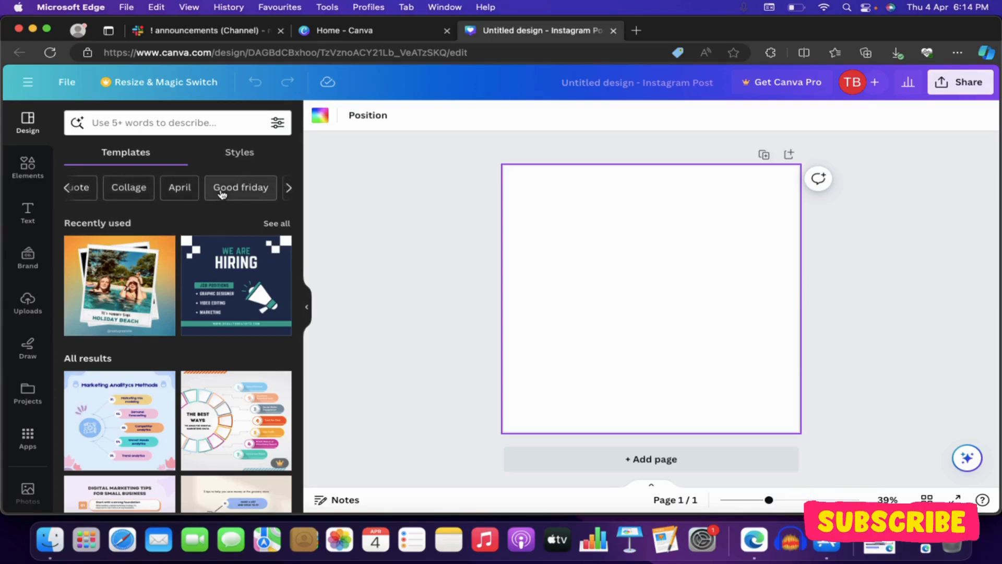
scroll(147, 191, "left", 2)
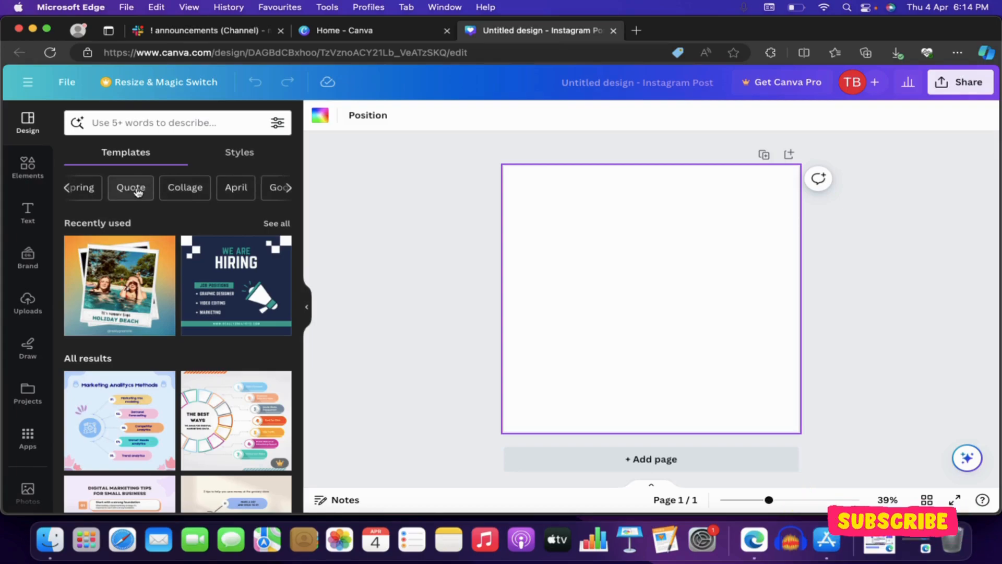
left_click(137, 191)
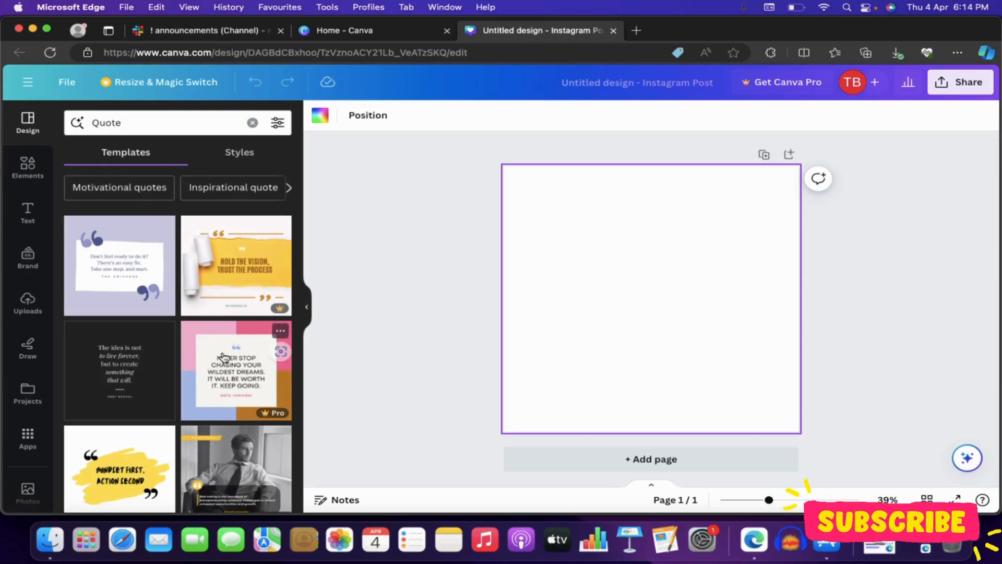
scroll(118, 267, "down", 1)
scroll(110, 261, "down", 6)
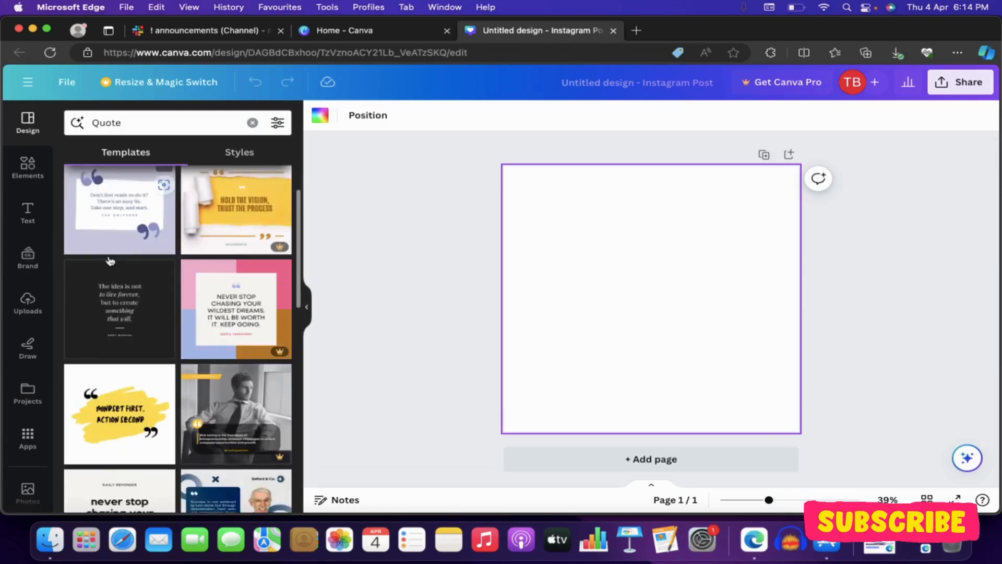
scroll(96, 373, "down", 2)
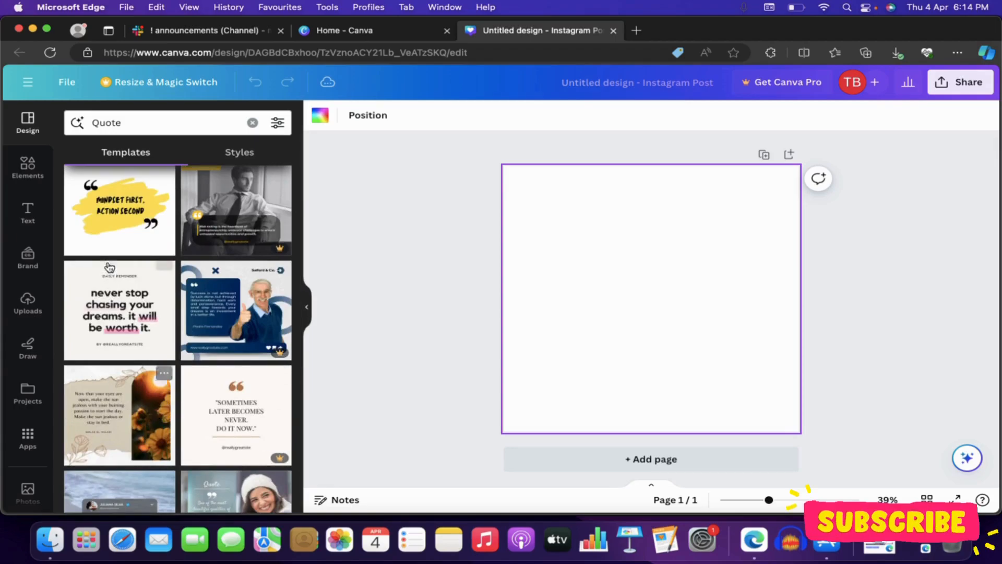
left_click(110, 225)
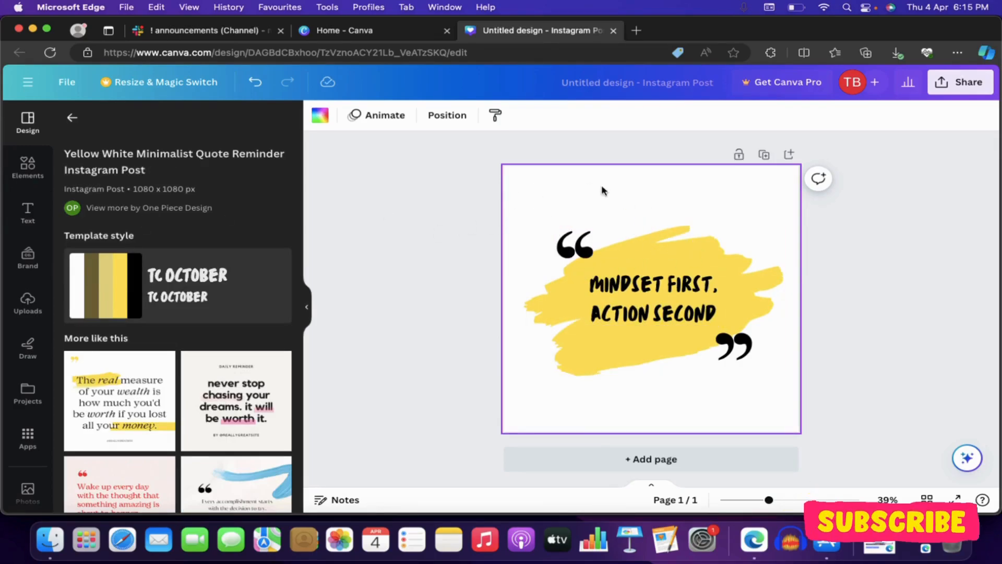
Step: Replace the quote text on the yellow brushstroke with "SUCCESS IS ACHIEVED BY HARDWORK"
left_click(616, 284)
left_click(616, 284)
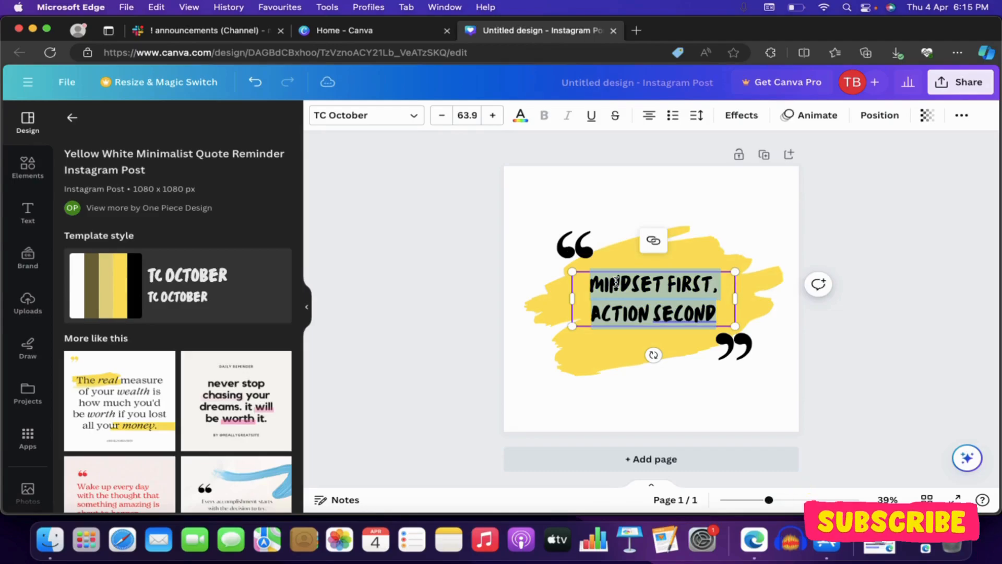
key("BackSpace")
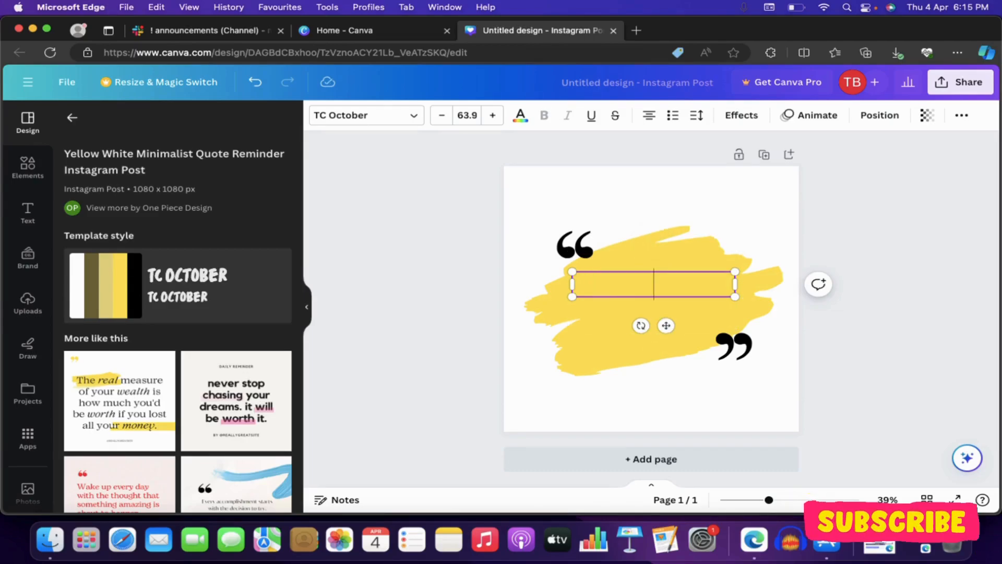
type("SUCCE")
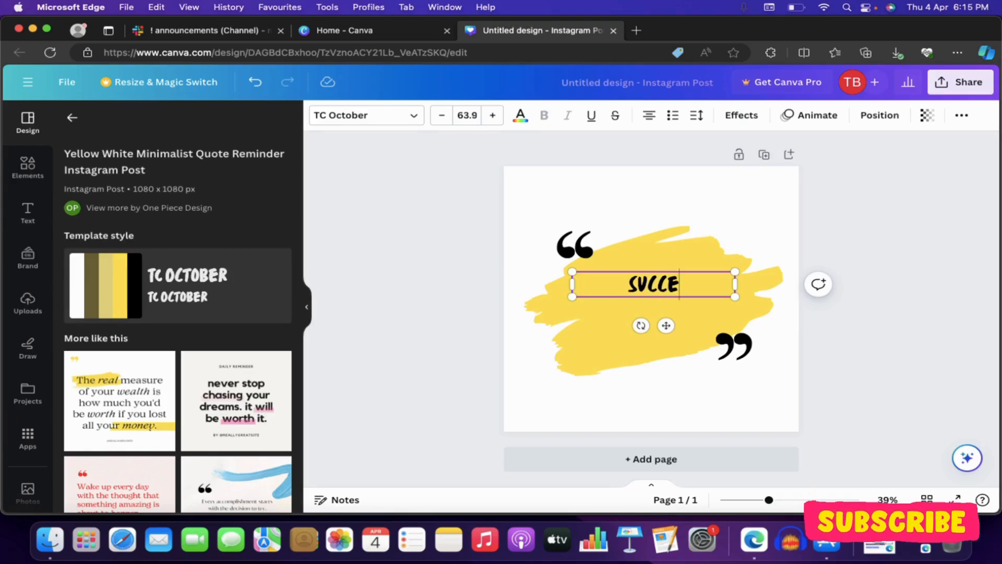
type("SS IS ACHIEVED")
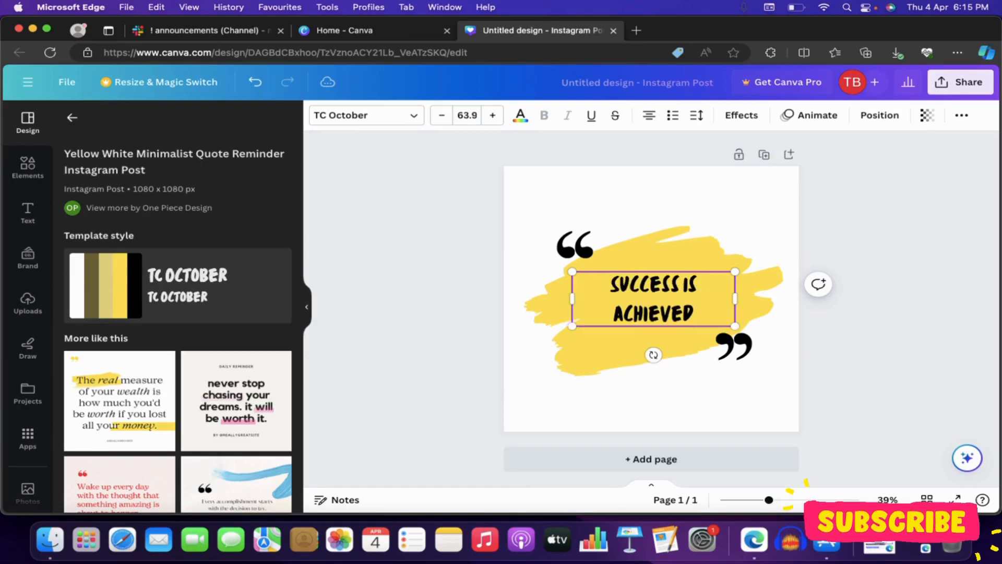
type(" BY HAR")
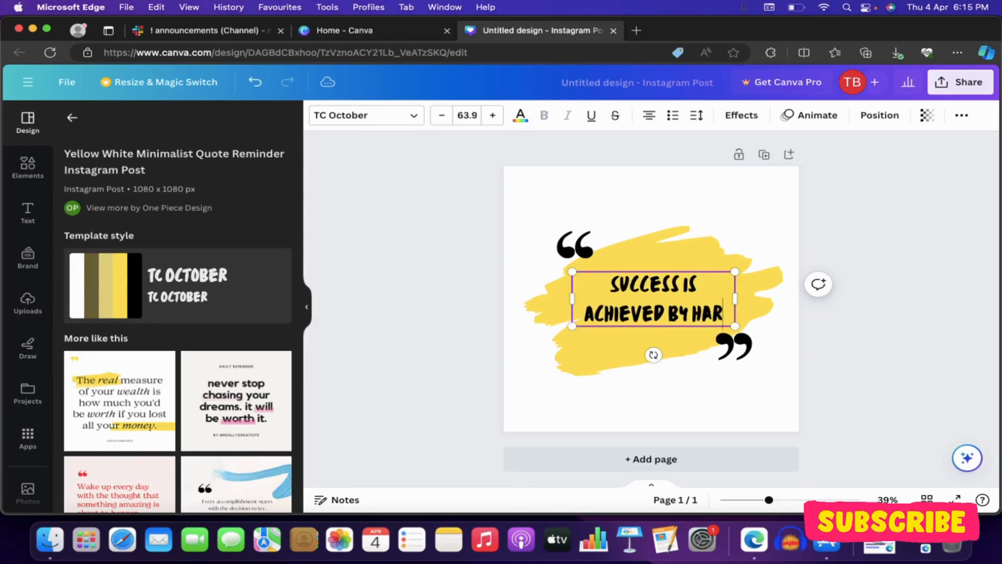
type("DWORK")
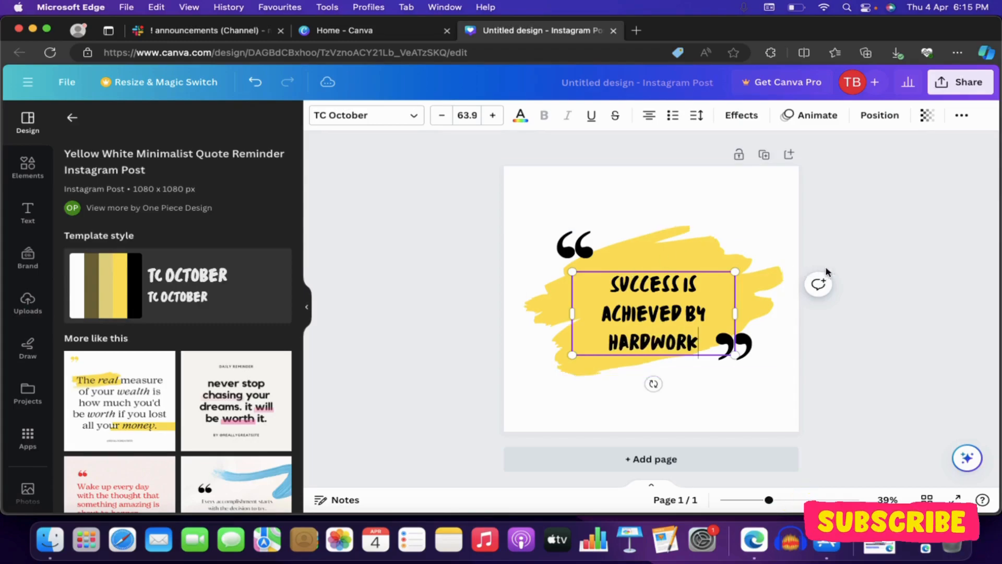
left_click(870, 254)
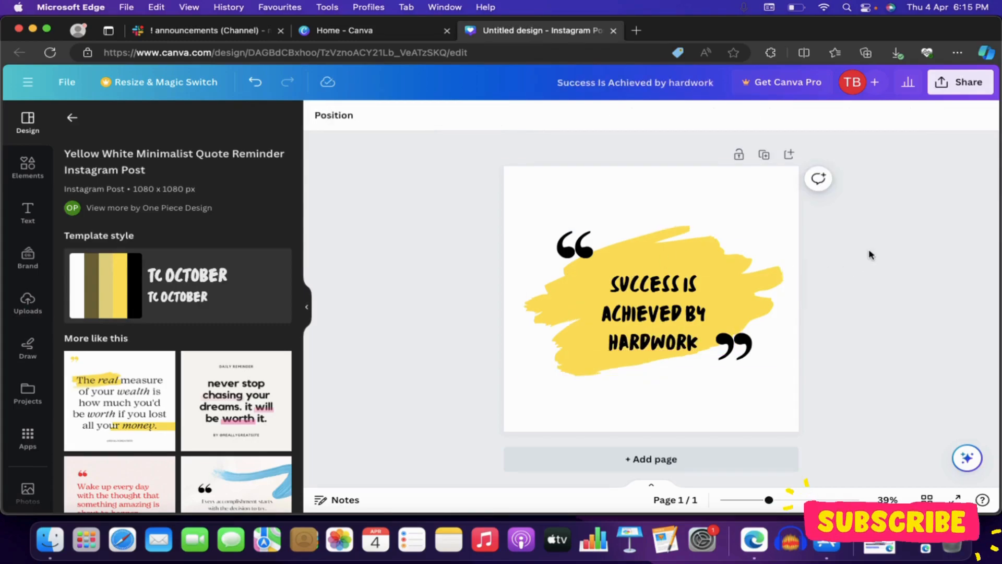
Step: Move the quote text up slightly so it sits centred on the yellow brushstroke
left_click(650, 316)
mouse_move(650, 316)
left_mouse_down()
mouse_move(651, 307)
mouse_move(627, 309)
mouse_move(636, 315)
mouse_move(650, 299)
left_mouse_up()
left_click(443, 118)
left_click(443, 118)
left_click(499, 118)
left_click(499, 118)
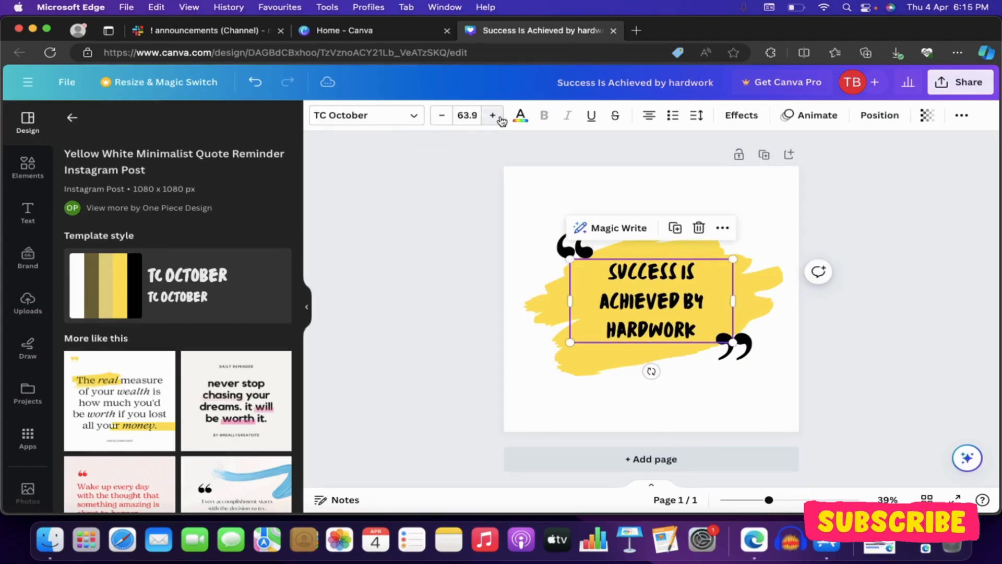
left_click(403, 120)
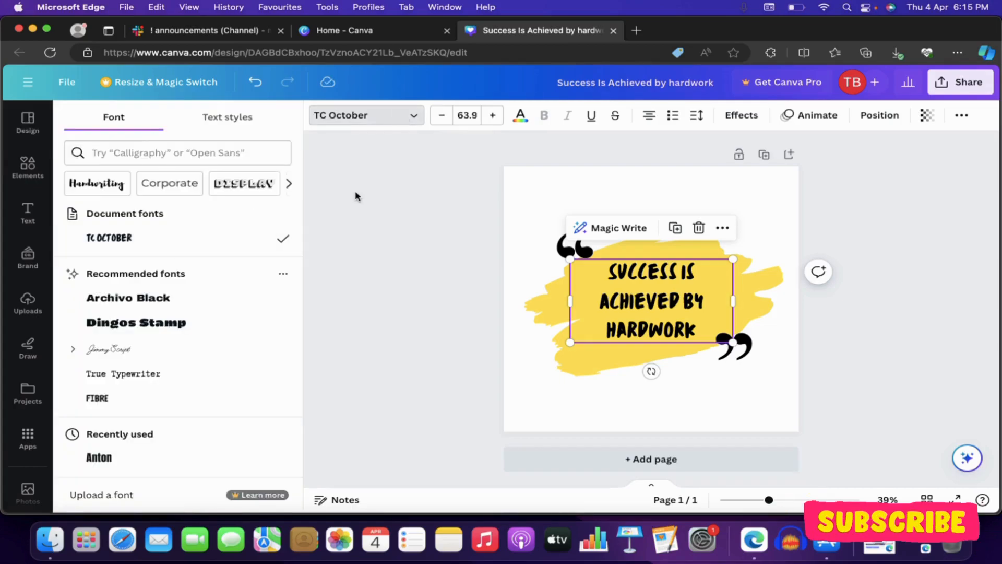
left_click(356, 197)
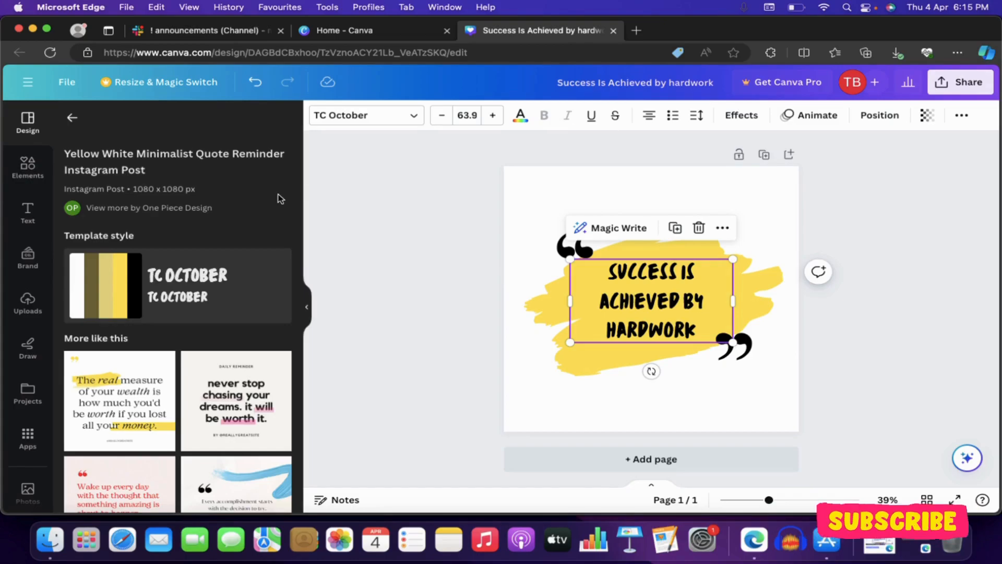
Step: Delete both the closing and the opening quotation mark graphics around the quote text
left_click(398, 221)
left_click(581, 242)
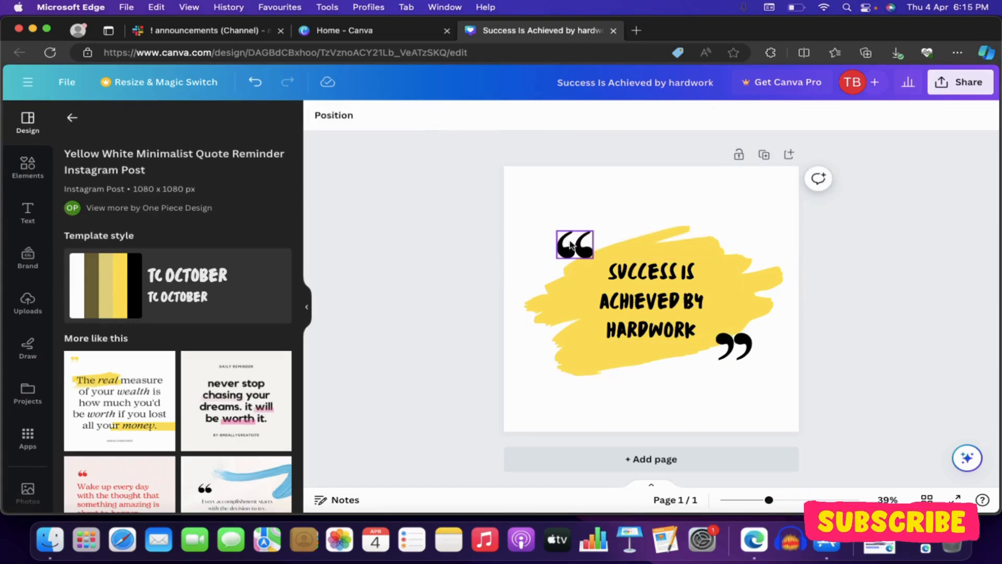
left_click(569, 246)
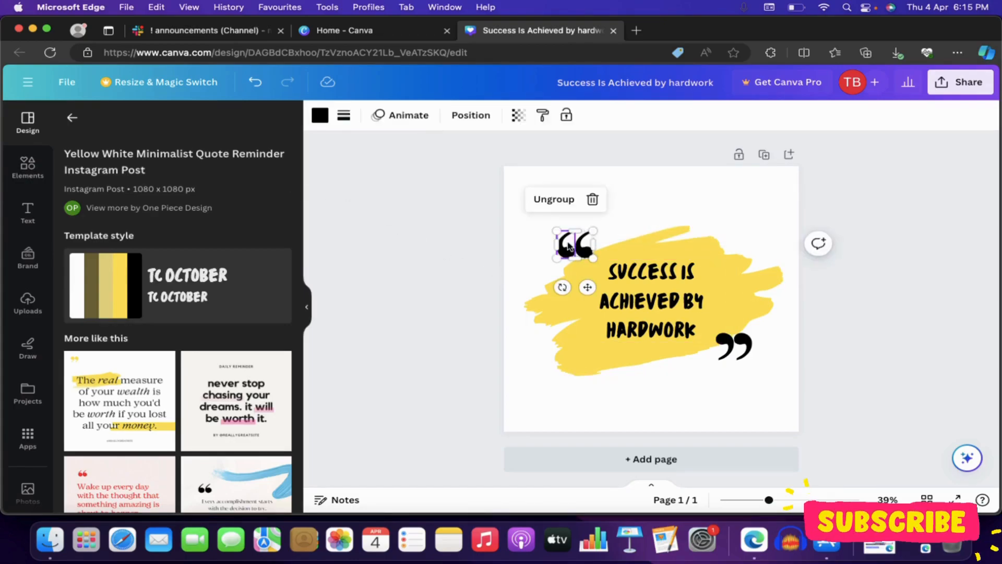
left_click(734, 345)
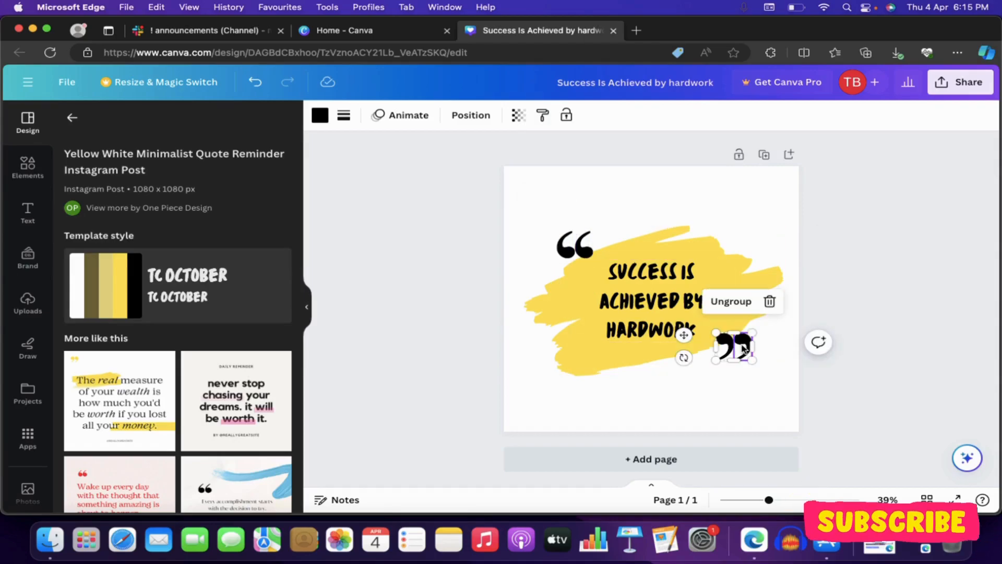
left_click(770, 301)
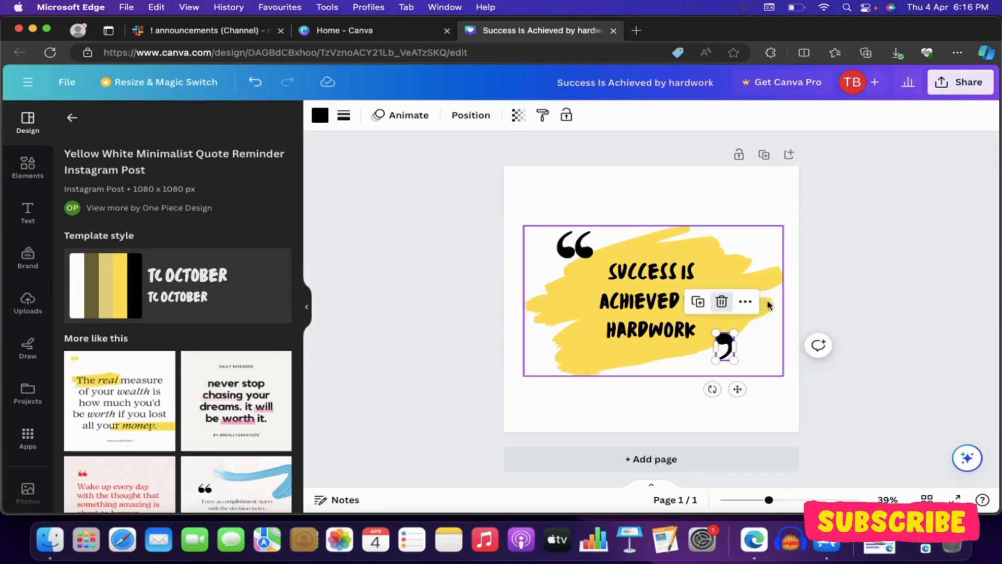
left_click(724, 301)
left_click(567, 247)
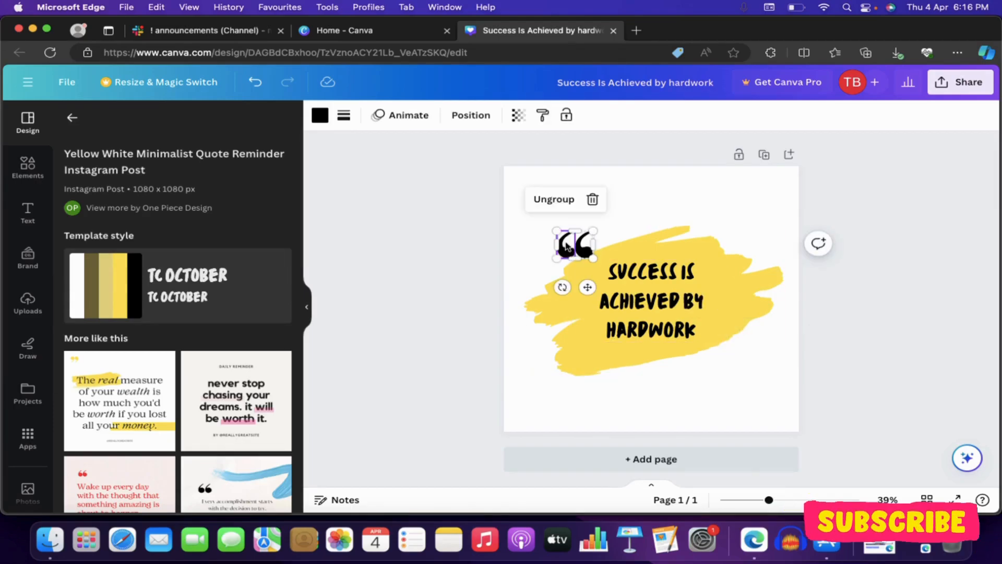
left_click(567, 245)
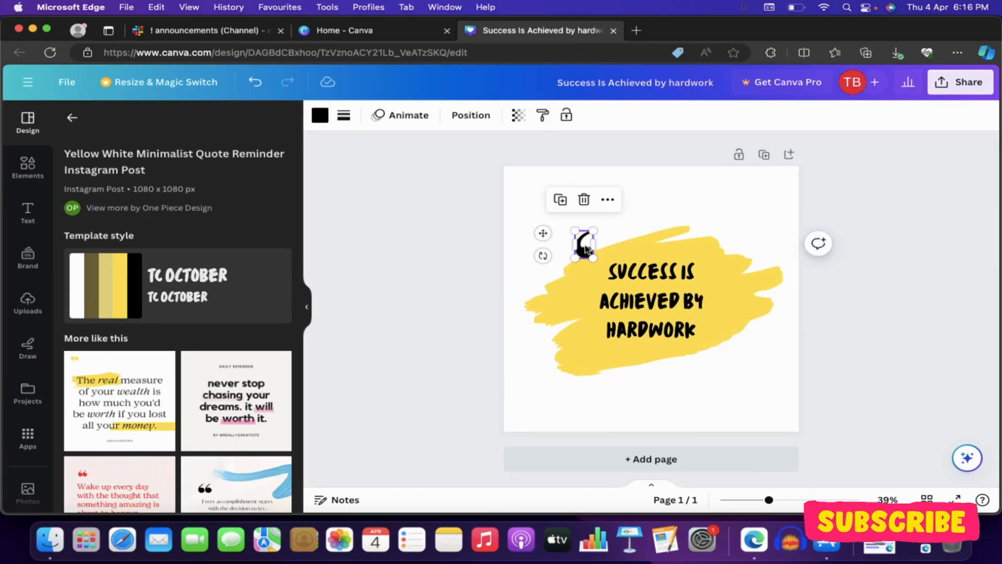
left_click(584, 200)
Step: Search the design elements for "quotes" and limit the results to graphics
left_click(29, 165)
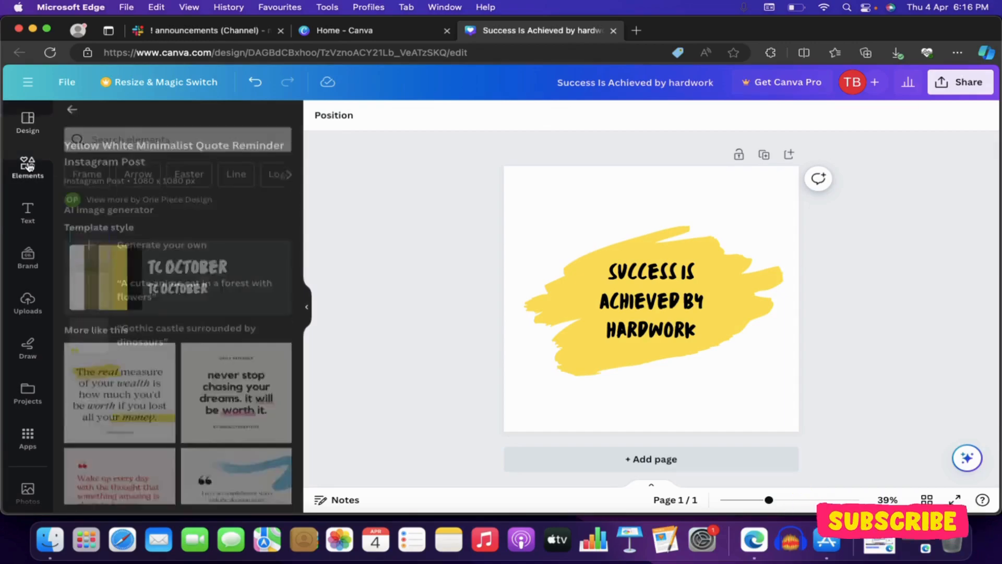
left_click(108, 123)
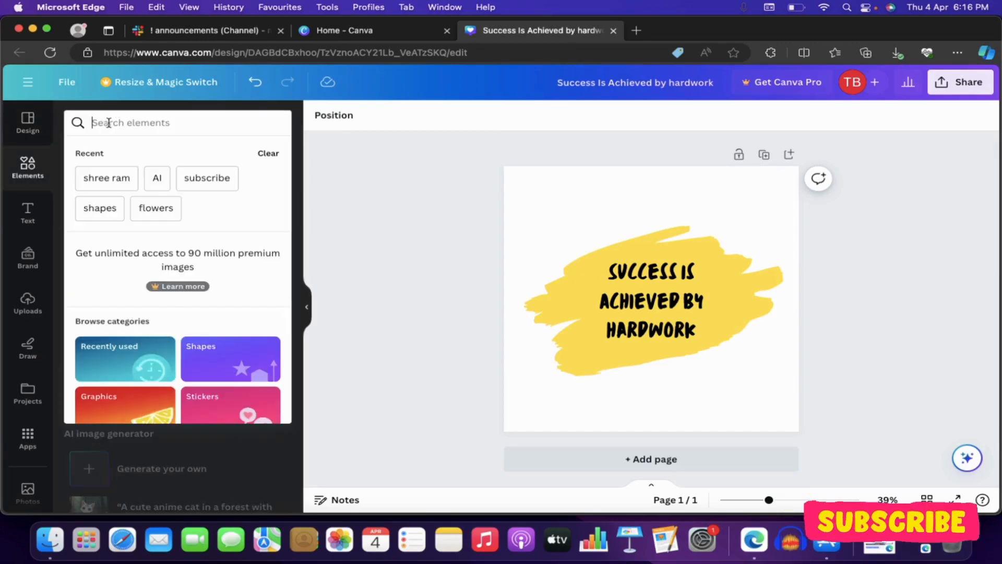
type("quotes")
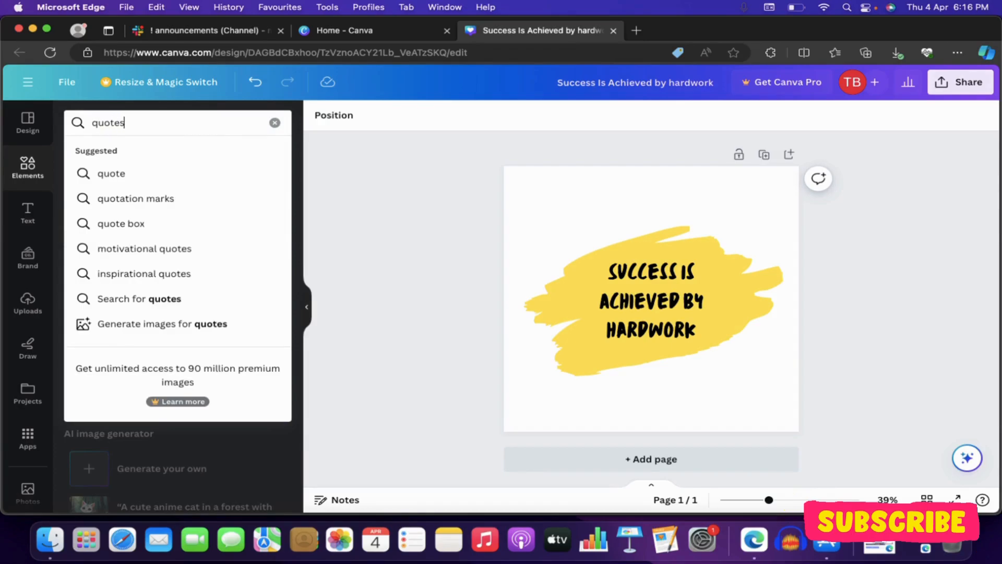
key("Return")
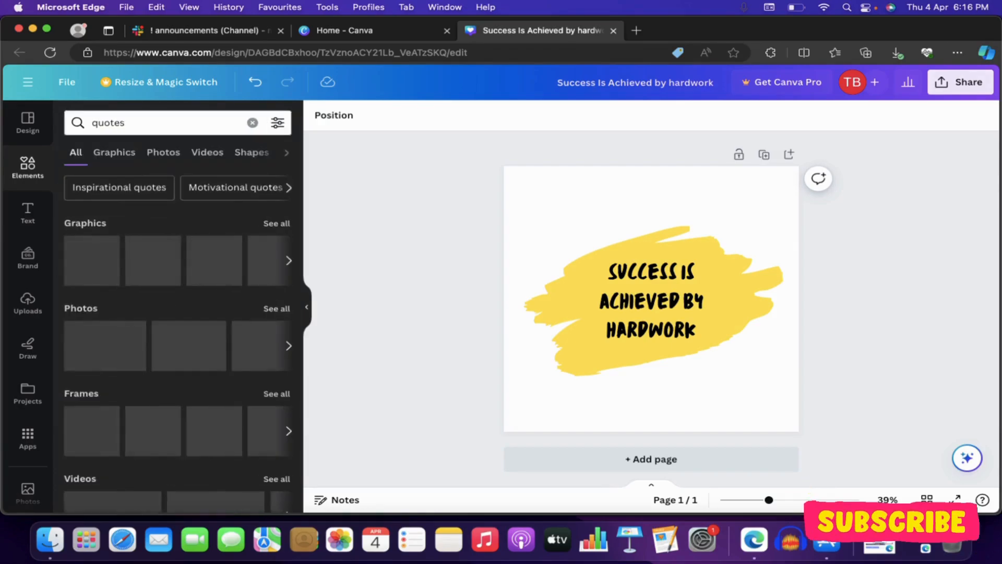
left_click(101, 154)
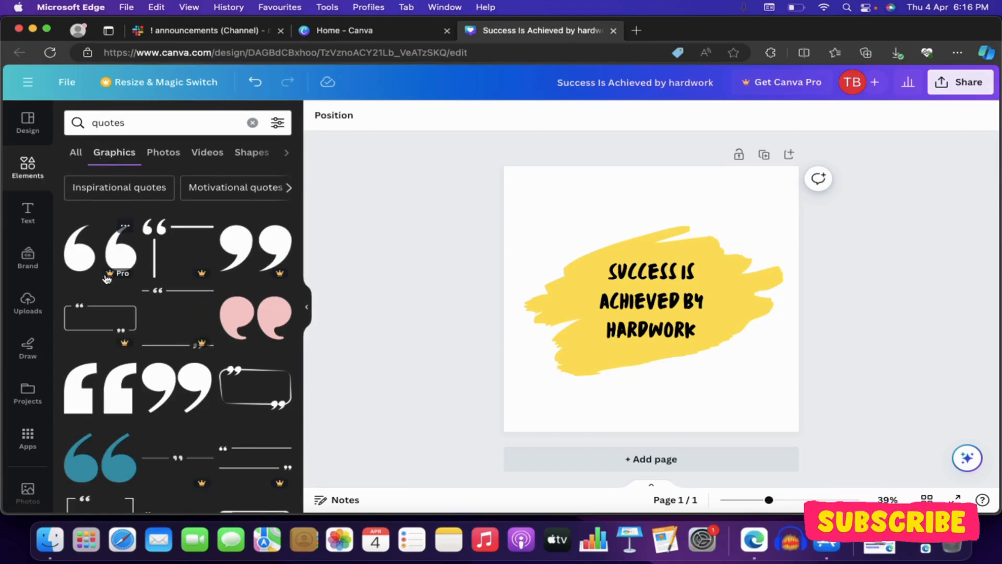
Step: Add the plain round double opening quotation mark graphic from the search results to the design
scroll(174, 266, "down", 2)
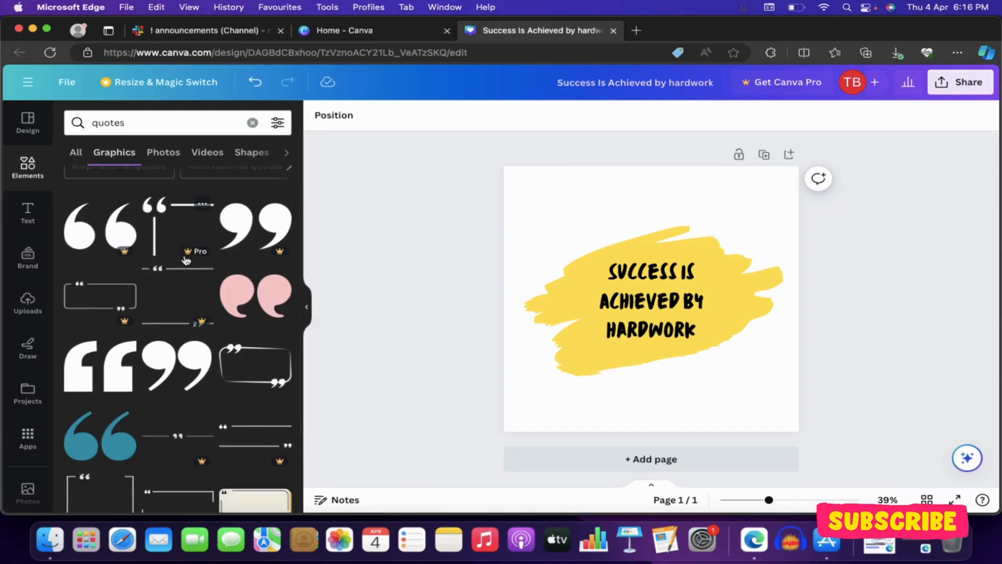
scroll(200, 254, "down", 2)
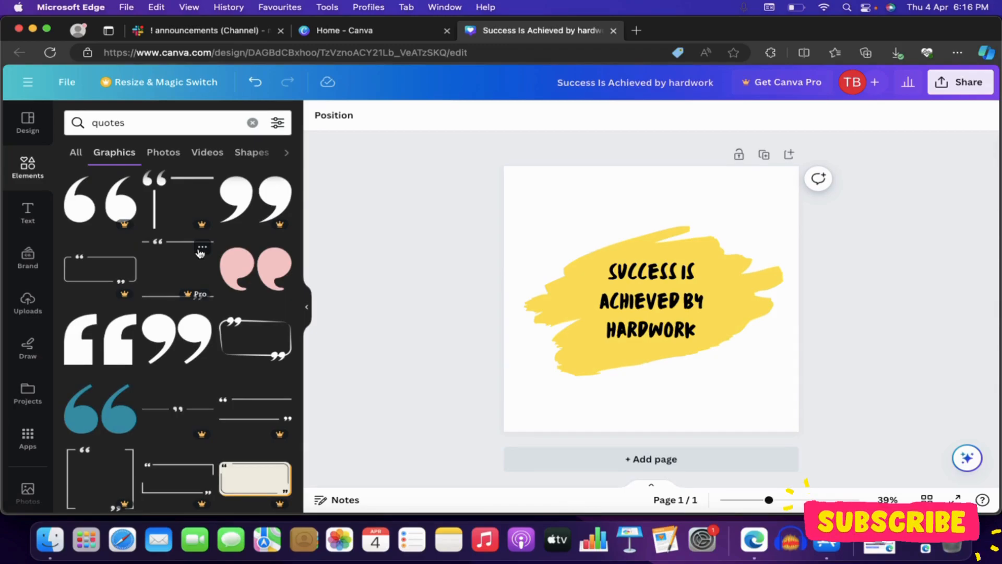
scroll(200, 254, "down", 5)
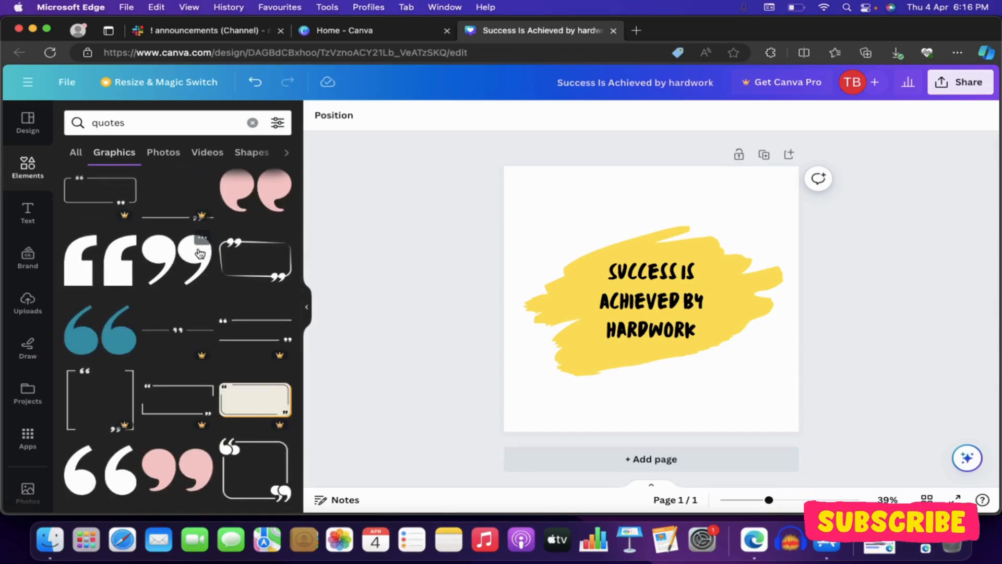
scroll(159, 307, "down", 4)
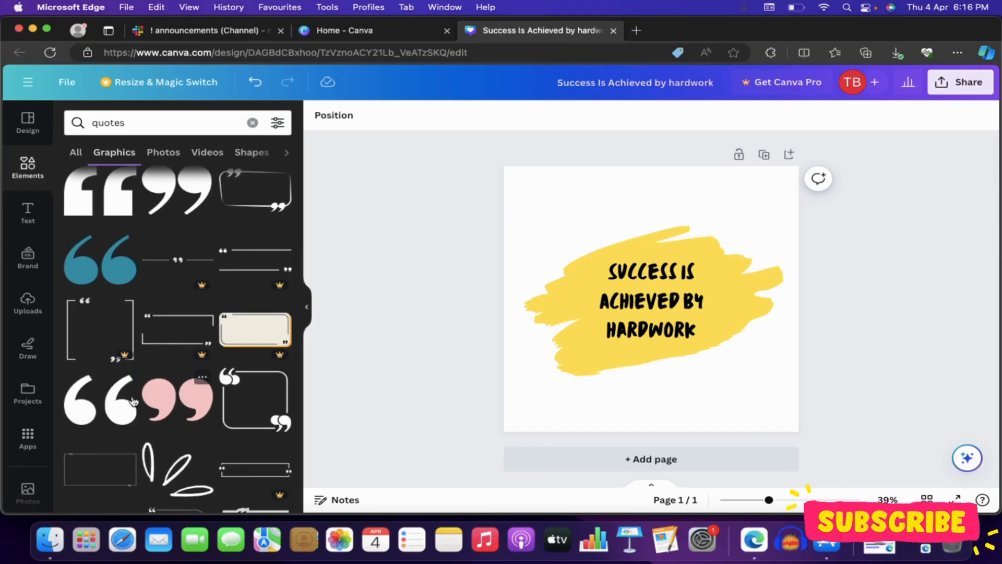
left_click(95, 403)
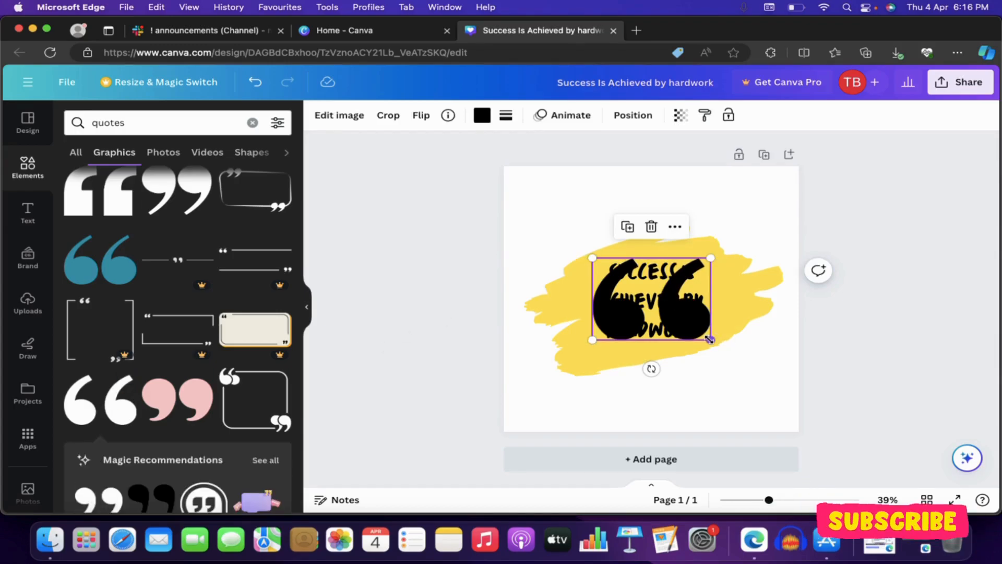
Step: Shrink the opening quotation mark graphic and place it just before "SUCCESS IS", at the upper left of the quote text
mouse_move(711, 339)
left_mouse_down()
mouse_move(643, 295)
mouse_move(578, 317)
left_mouse_up()
left_click_drag(592, 248, 576, 259)
left_click_drag(567, 315, 584, 307)
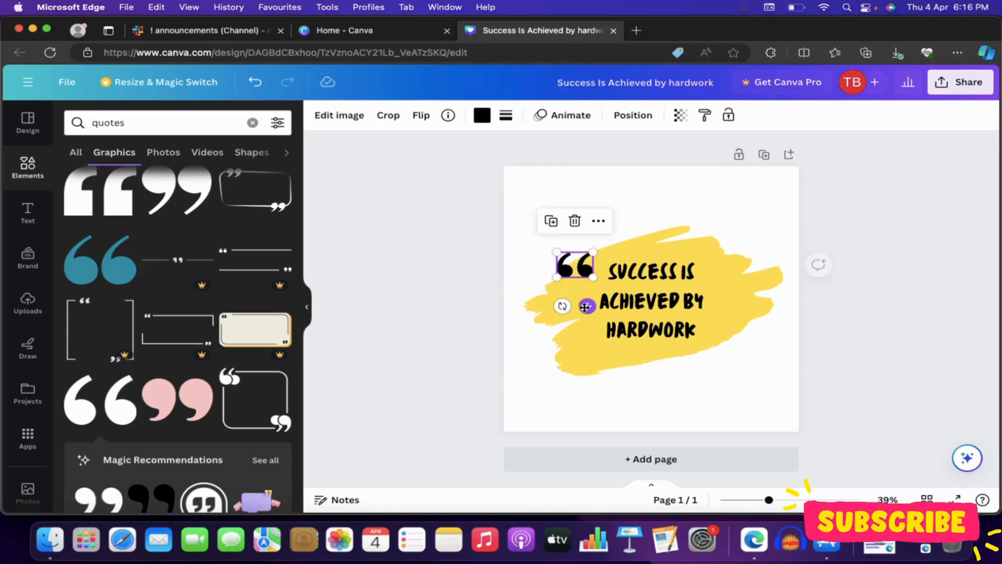
left_click(548, 208)
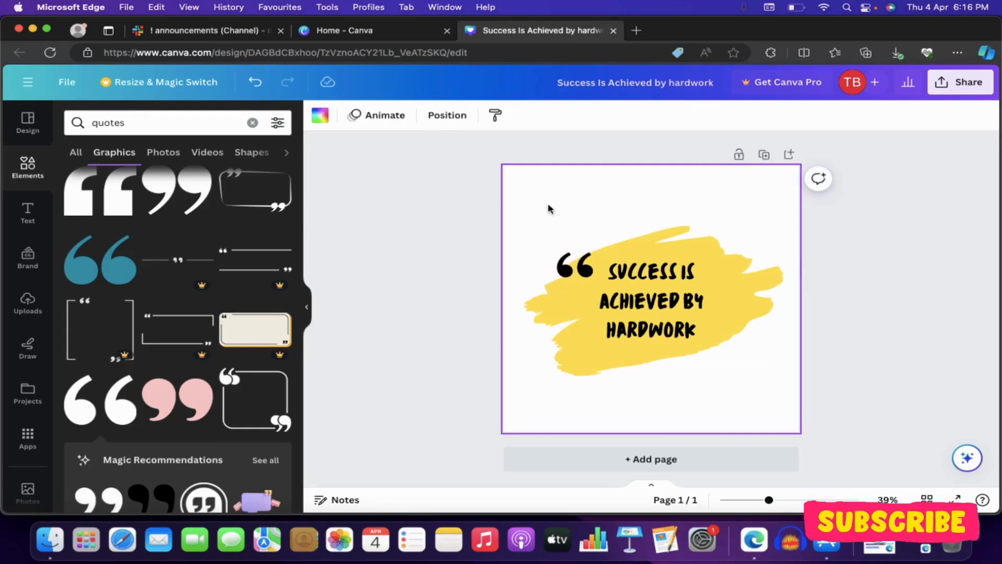
Step: Place a copy of the opening quotation mark after "HARDWORK" and flip the copy horizontally
left_click(575, 272)
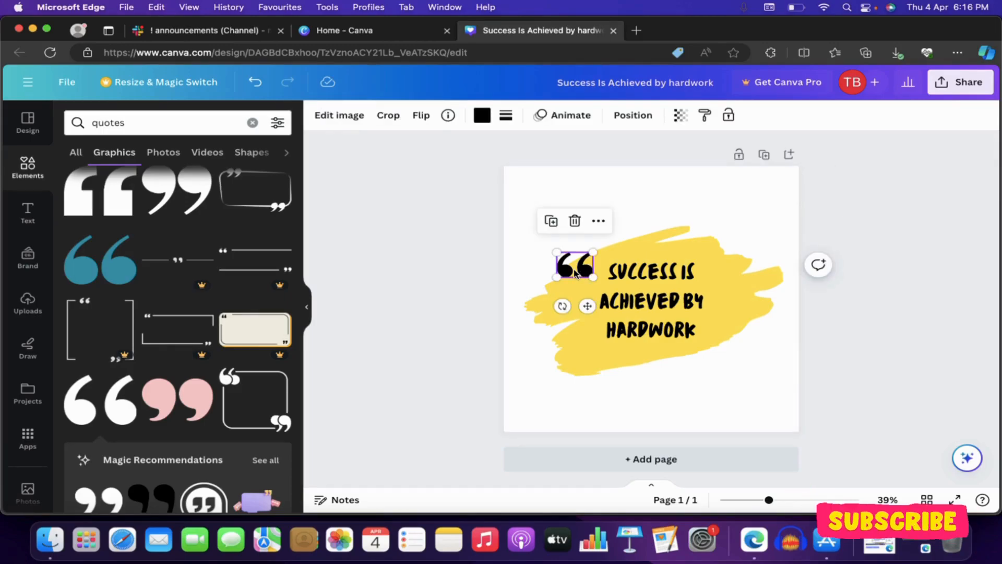
left_click_drag(589, 305, 741, 371)
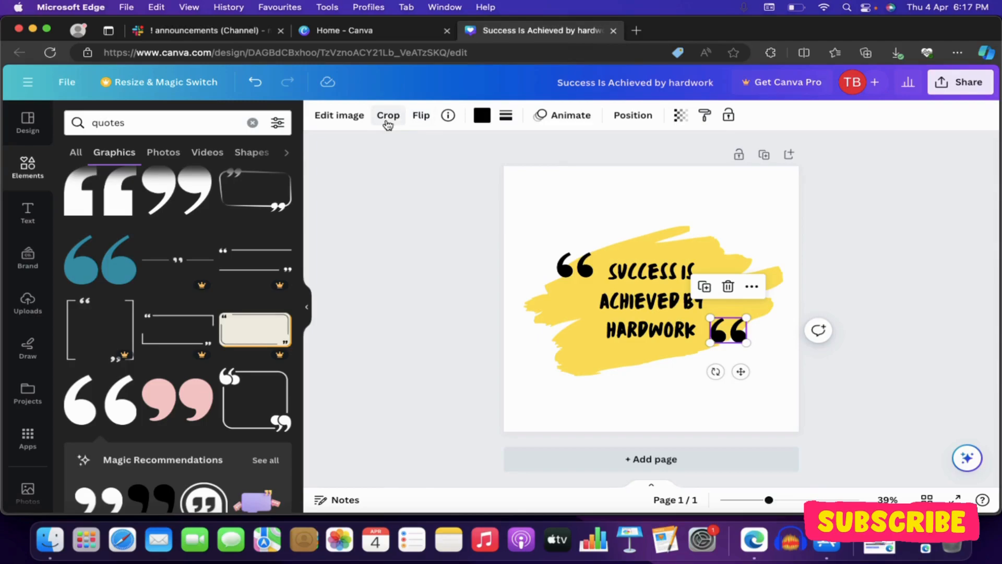
left_click(421, 118)
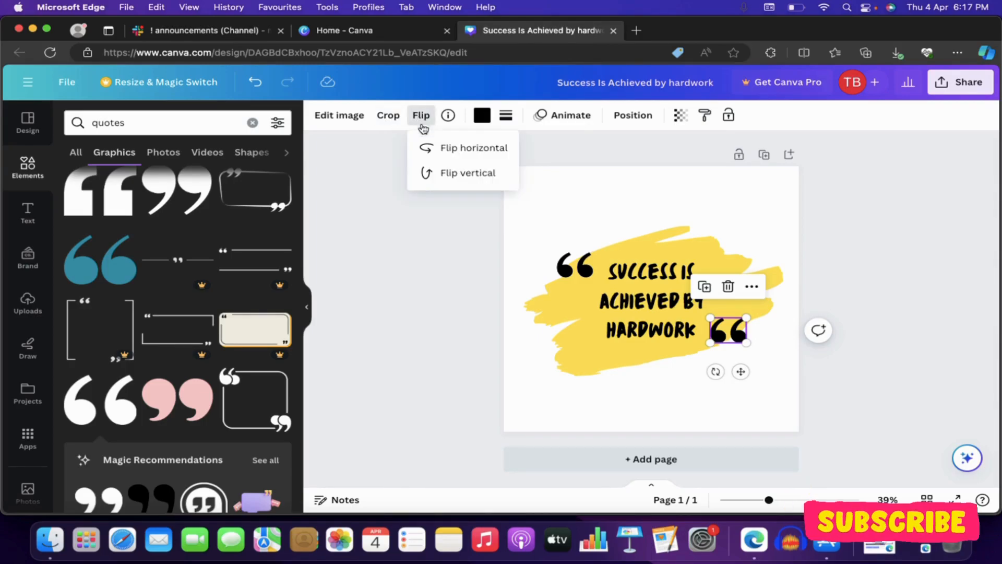
left_click(438, 150)
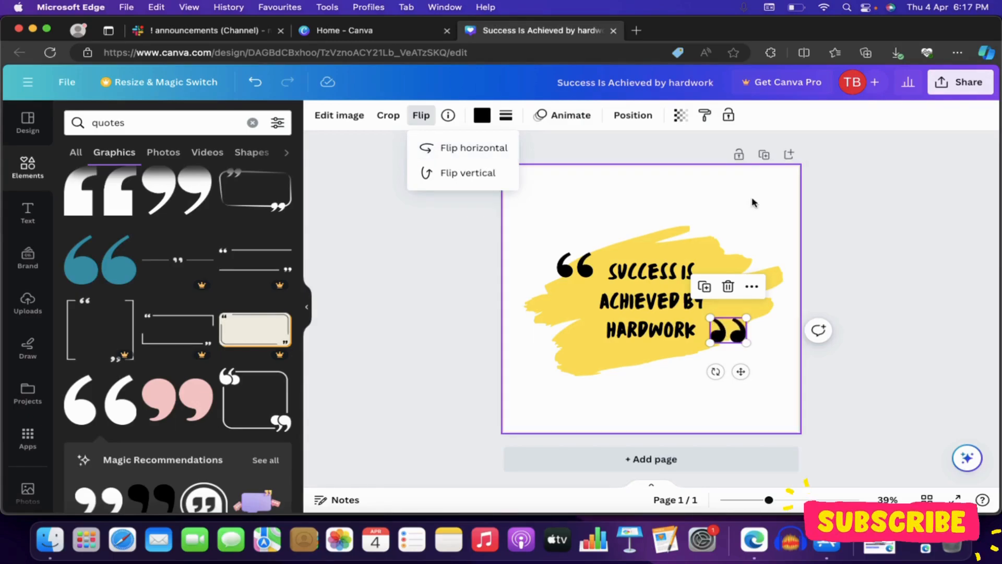
left_click(890, 247)
Step: Nudge the closing quotation mark slightly up and closer to the word "HARDWORK"
left_click(752, 344)
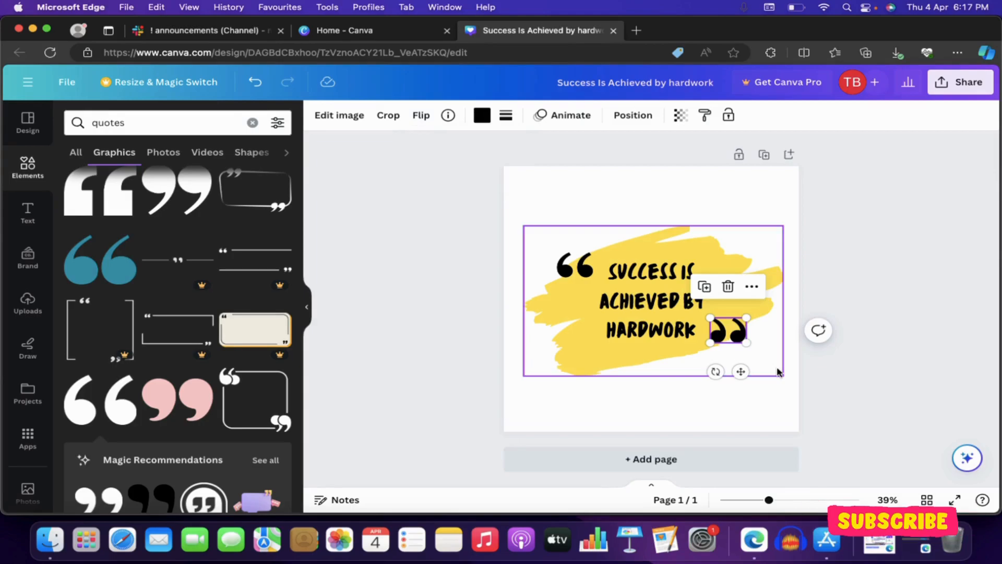
left_click(730, 335)
left_click_drag(730, 334, 724, 330)
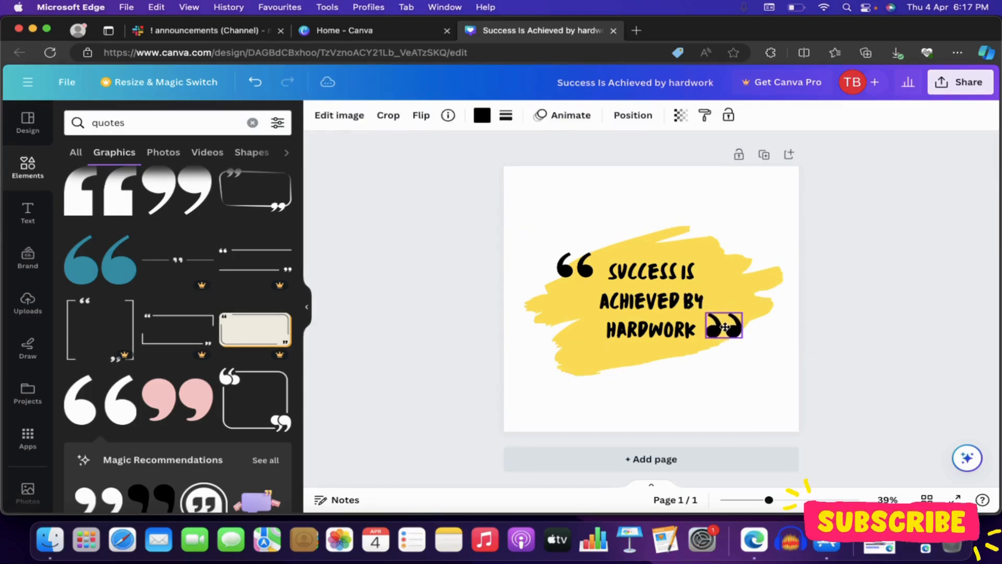
left_click(879, 256)
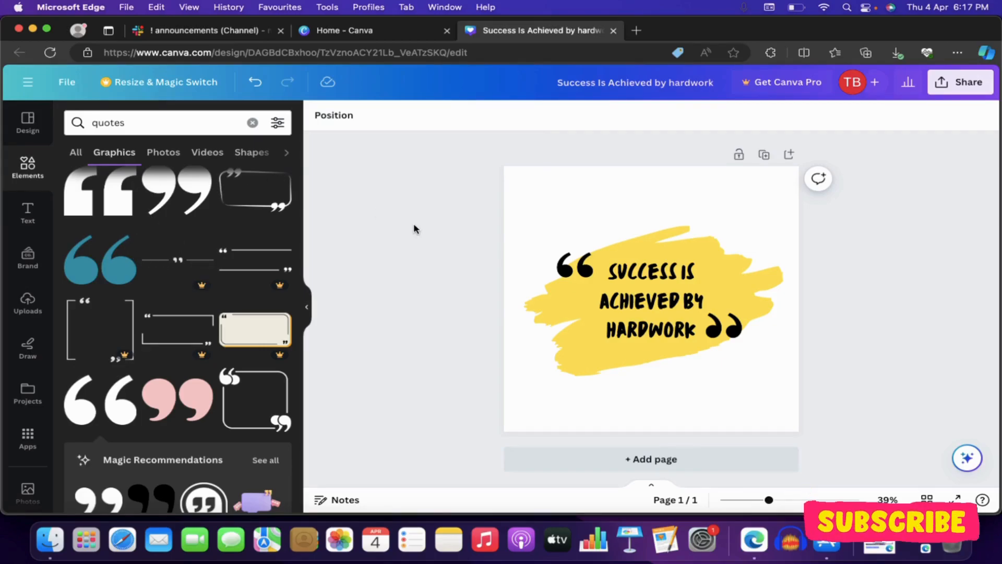
Step: Add a square picture frame from the elements library at the upper left of the page
left_click(28, 166)
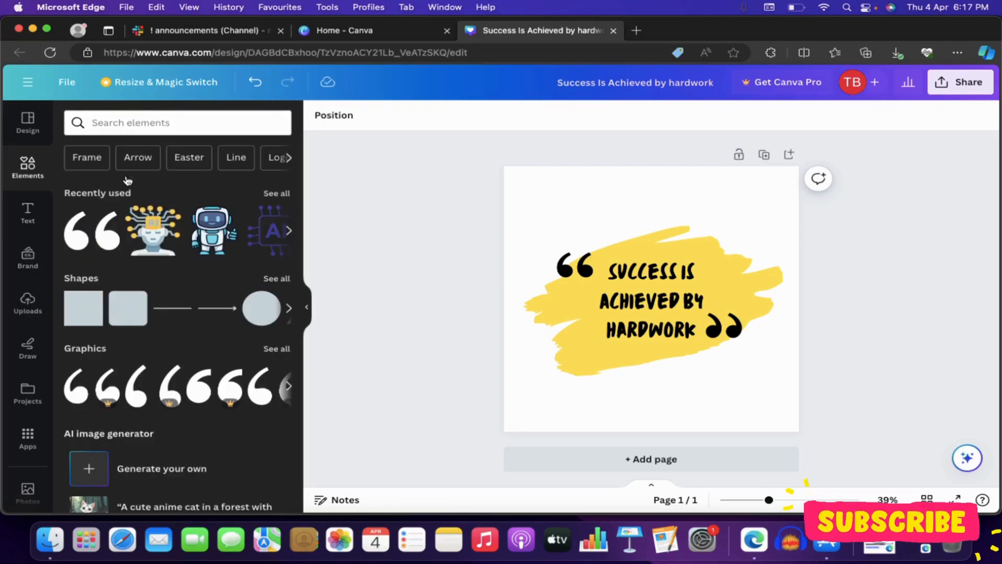
scroll(127, 180, "down", 10)
scroll(142, 255, "down", 15)
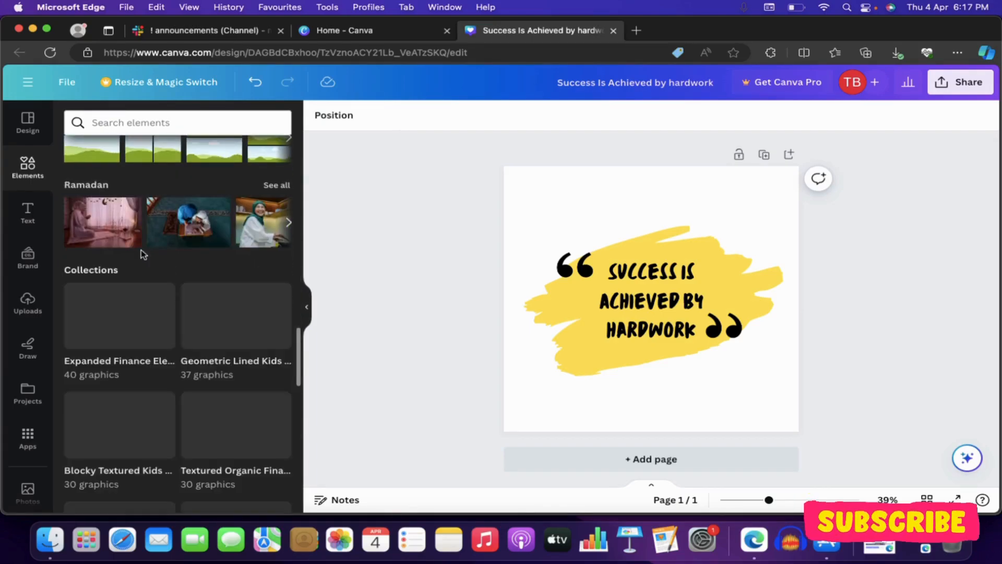
scroll(141, 249, "down", 1)
scroll(141, 250, "up", 10)
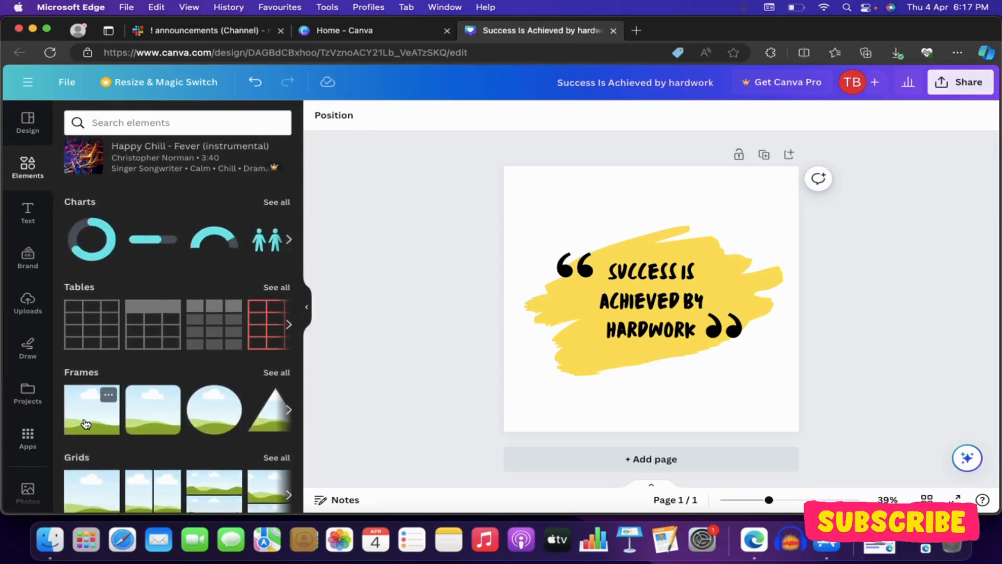
left_click_drag(91, 425, 528, 199)
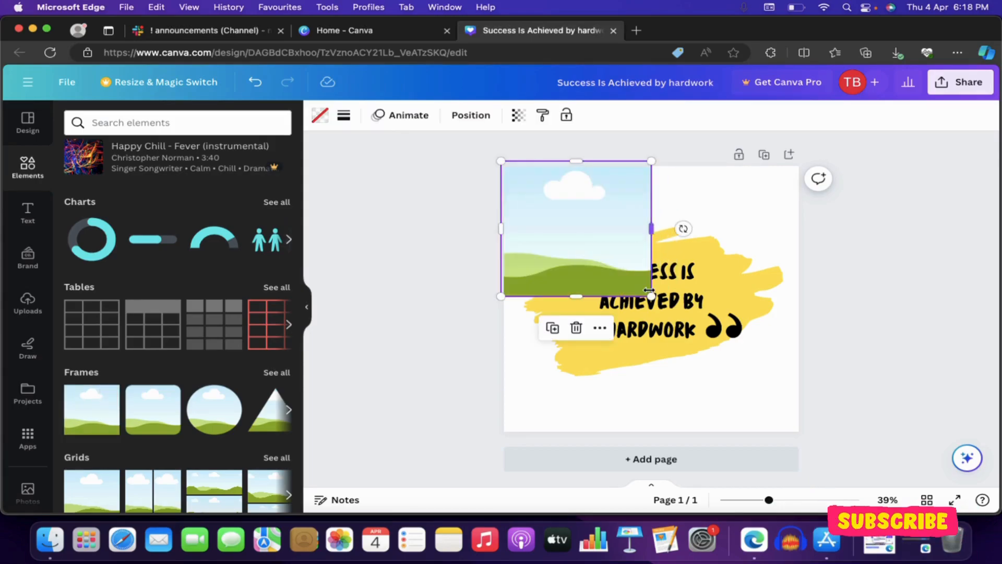
Step: Enlarge the frame and stretch its lower edge so that it covers the whole page
left_click_drag(652, 296, 799, 426)
left_click(856, 366)
left_click(714, 381)
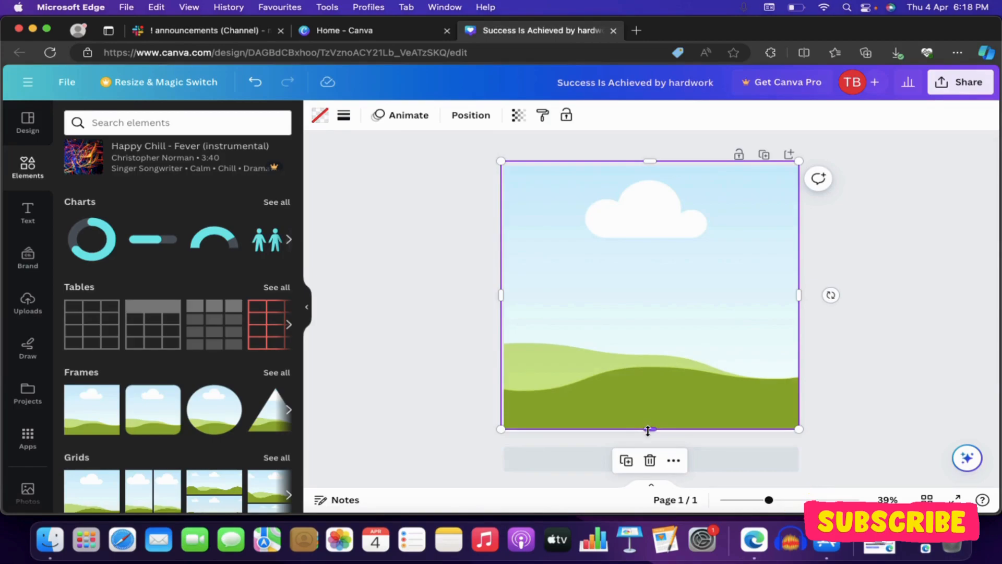
left_click_drag(648, 432, 649, 434)
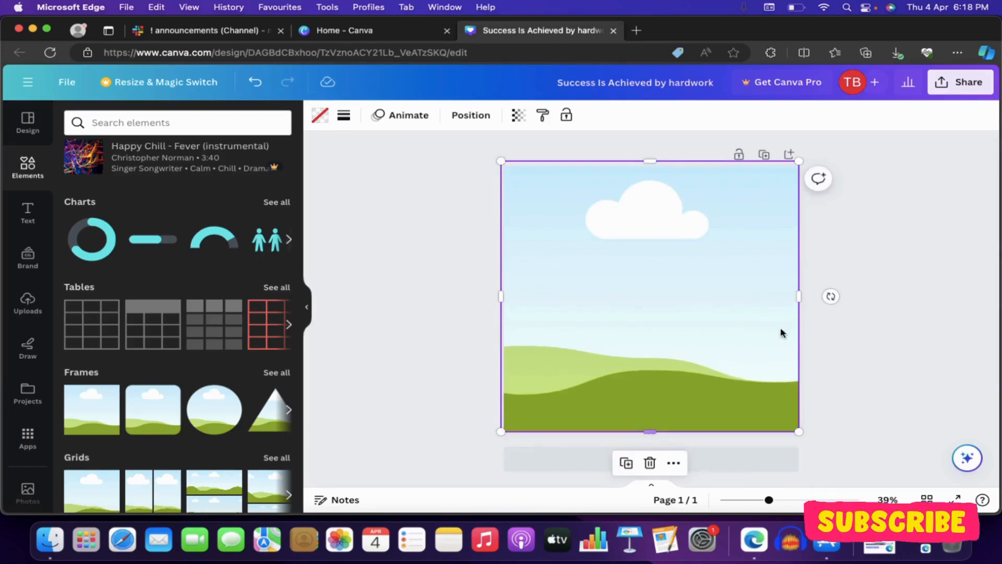
left_click(860, 308)
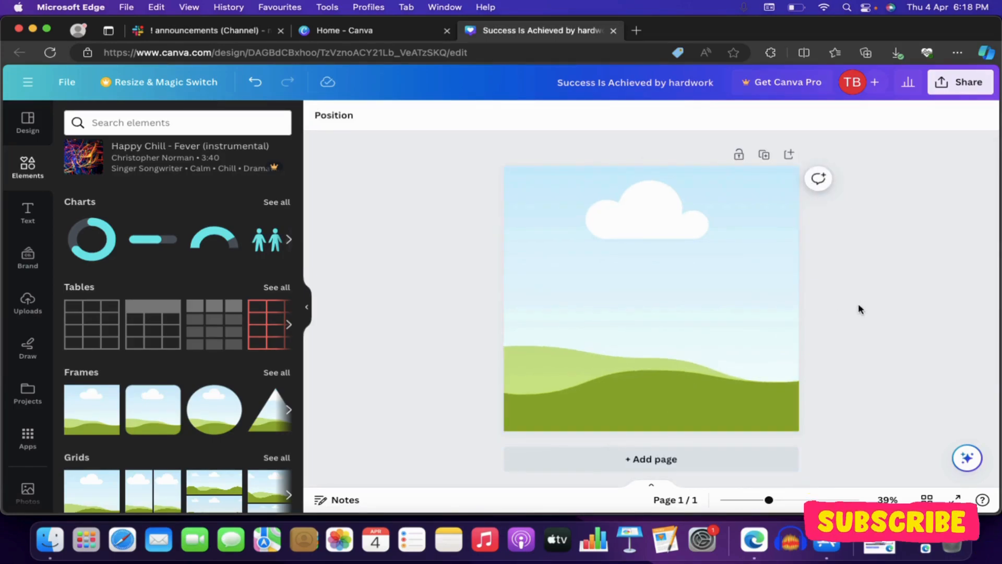
left_click(700, 255)
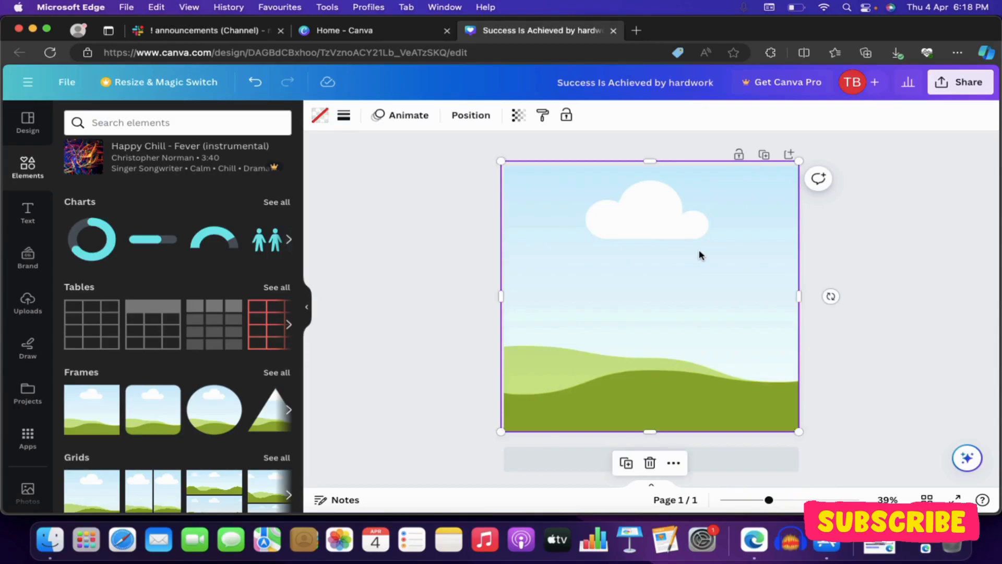
left_click(407, 260)
Step: Search the design elements for "nature"
scroll(201, 277, "up", 3)
scroll(201, 276, "up", 10)
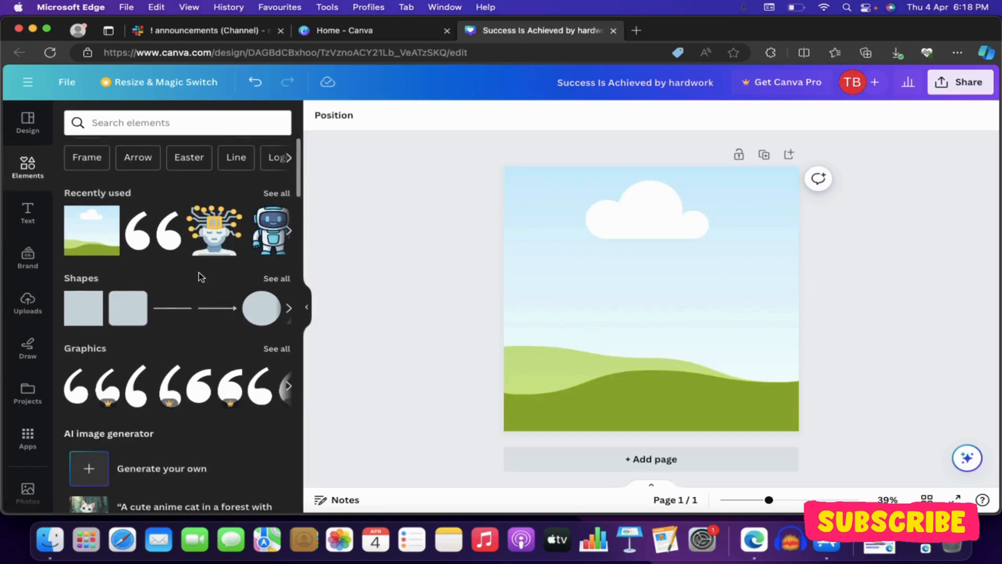
left_click(115, 123)
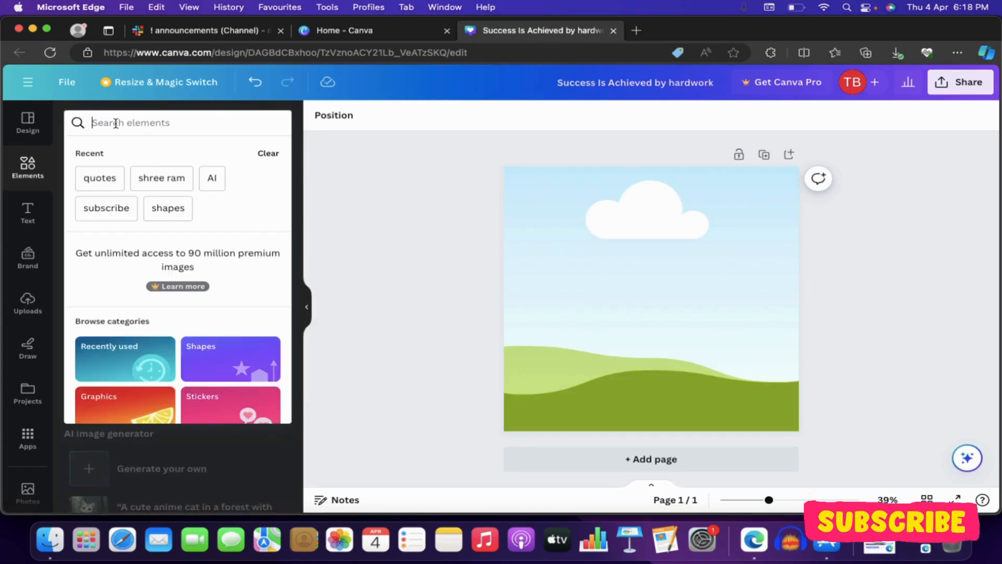
type("nature")
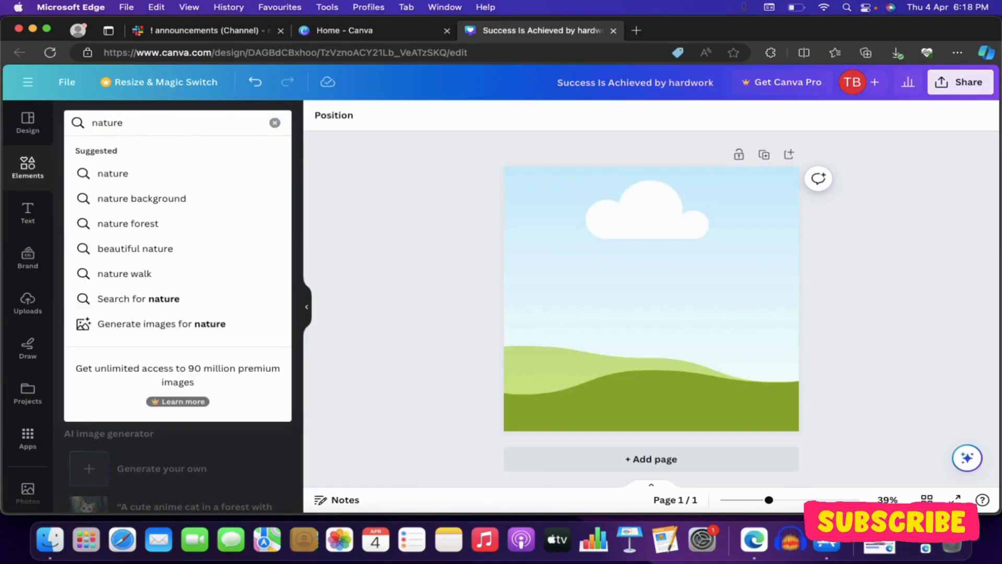
key("Return")
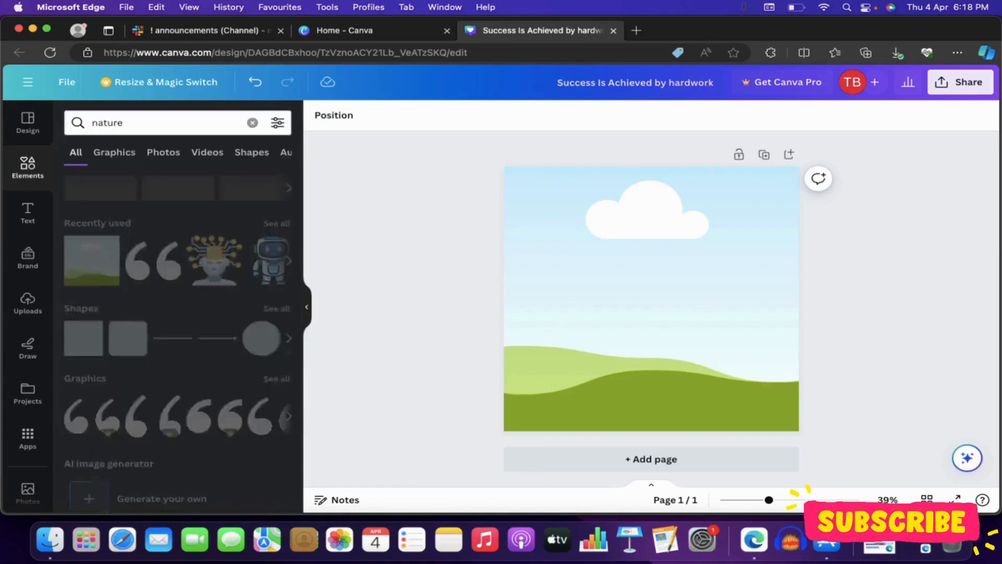
Step: Limit the results to photos and fill the full-page frame with the sunlit green forest path photo
left_click(163, 153)
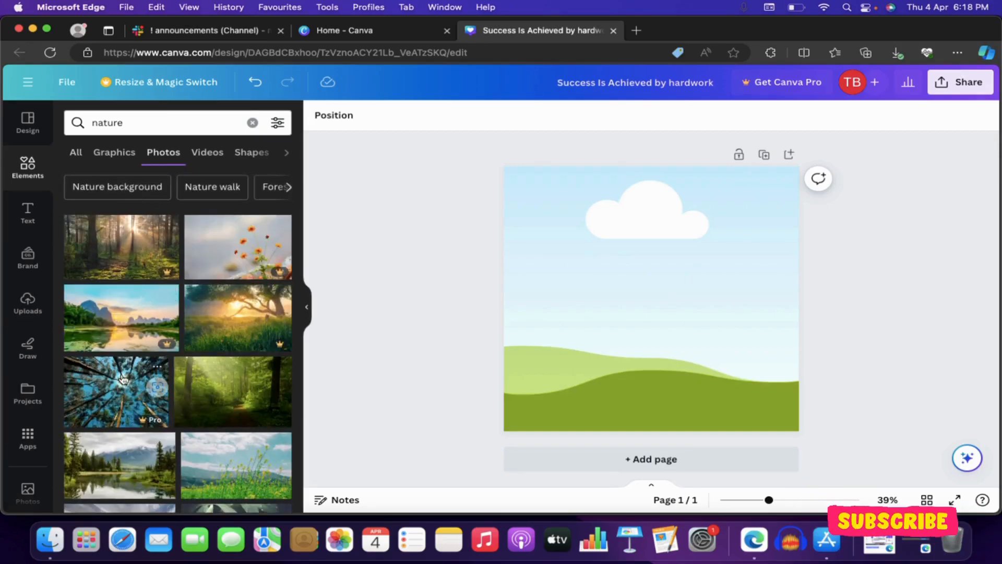
scroll(123, 378, "down", 1)
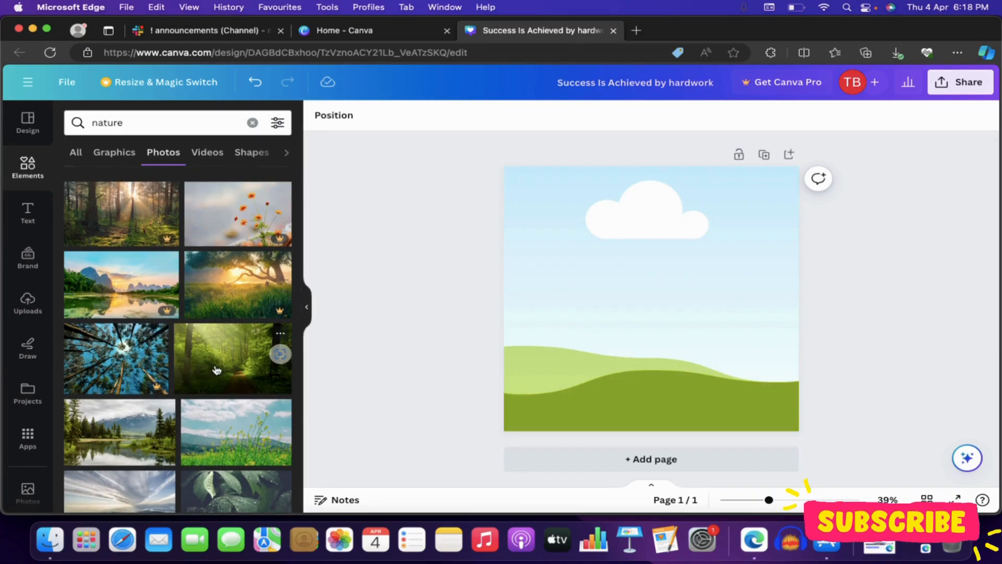
left_click_drag(217, 369, 528, 264)
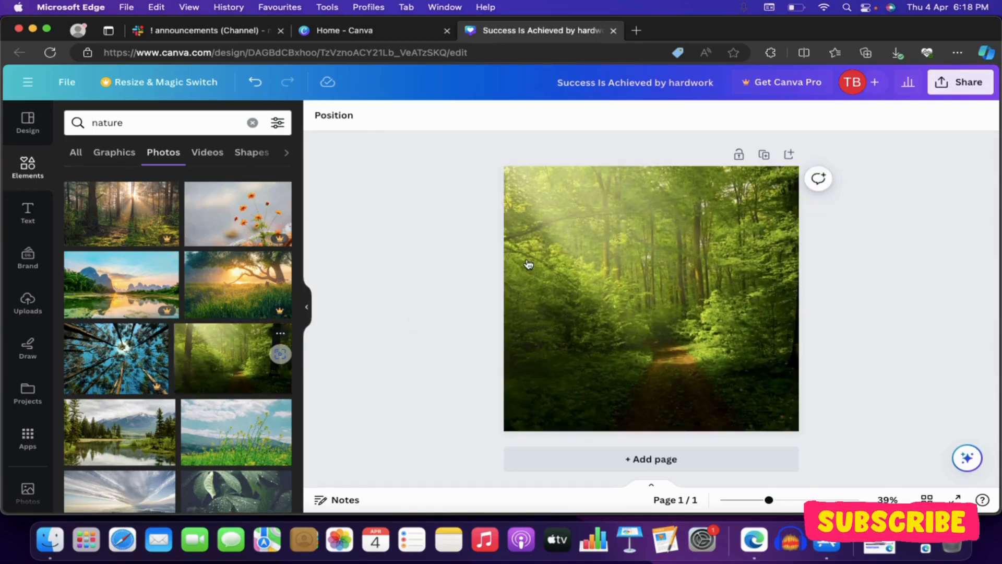
Step: Send the forest photo frame to the back, behind the brushstroke, quote text and quotation marks
left_click(580, 222)
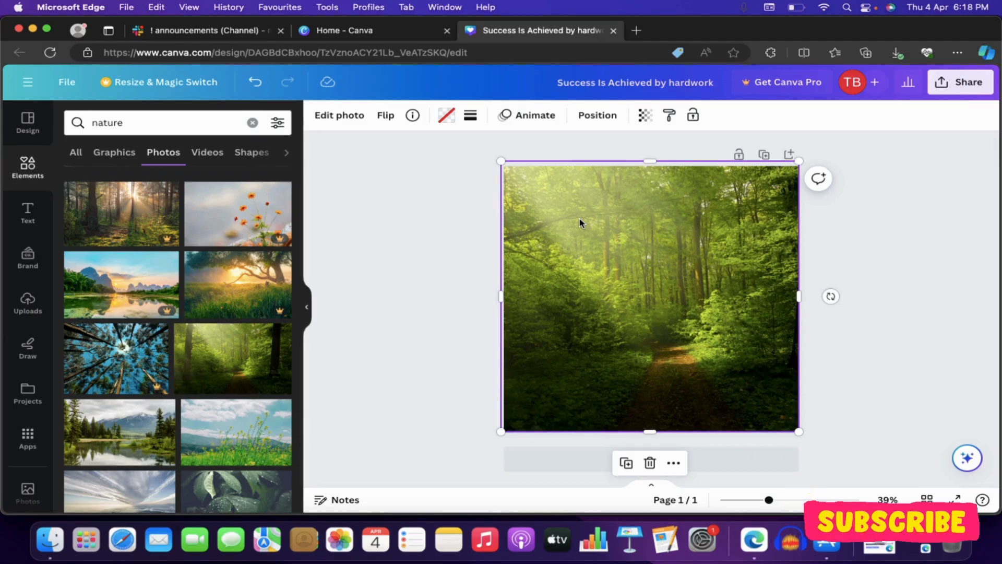
right_click(581, 223)
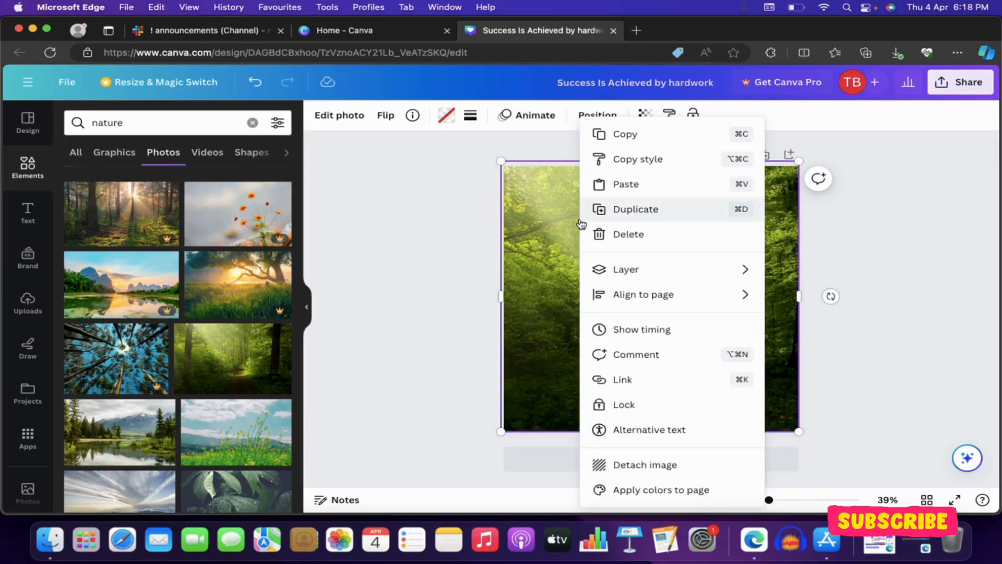
mouse_move(627, 272)
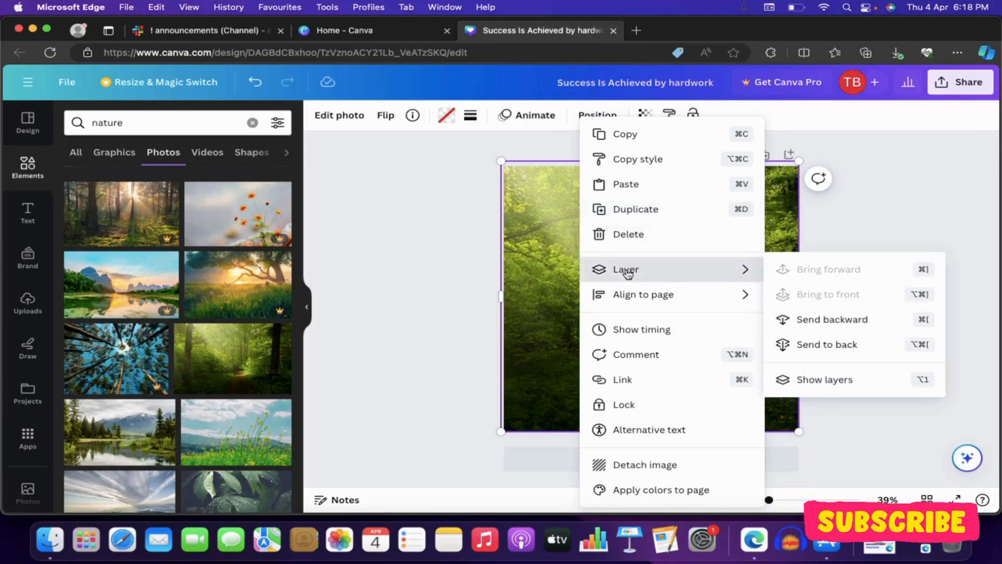
left_click(811, 346)
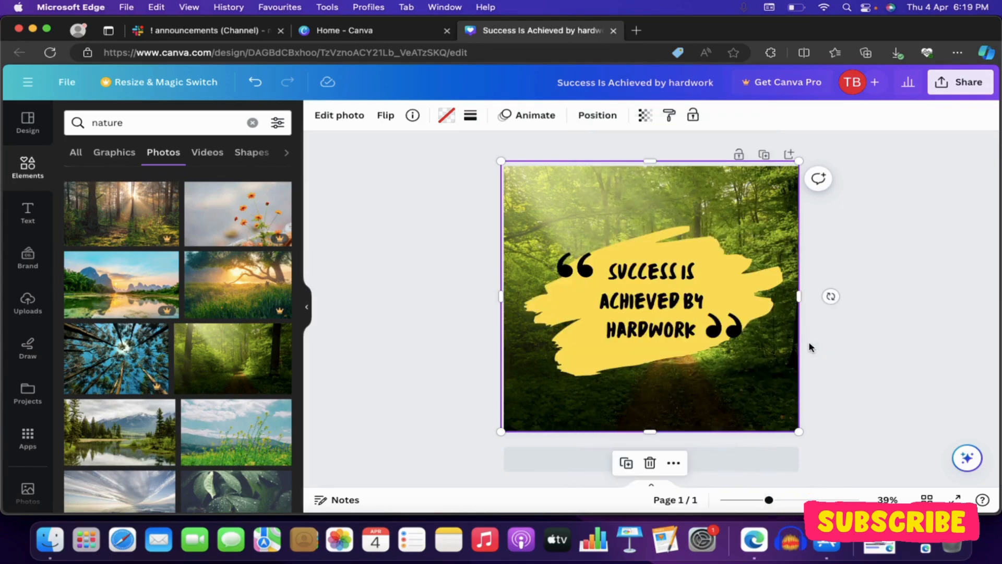
left_click(869, 359)
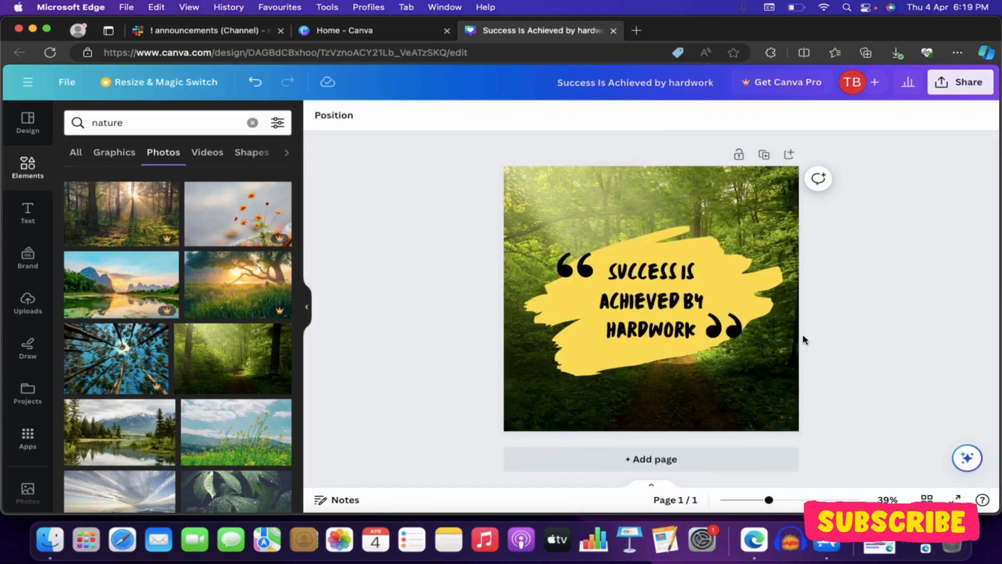
Step: Recolor the opening quotation mark graphic white using the document colors
left_click(570, 269)
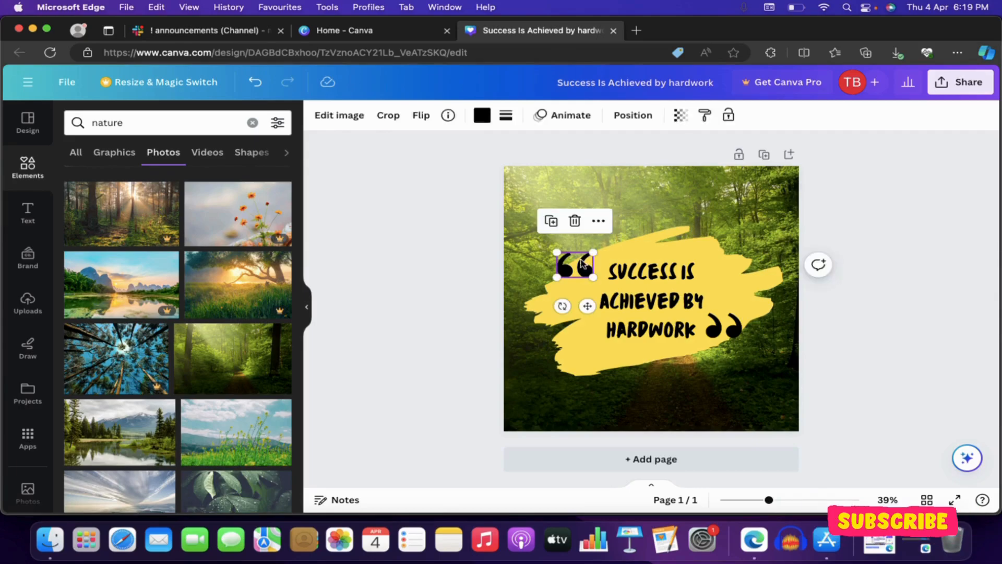
left_click(482, 115)
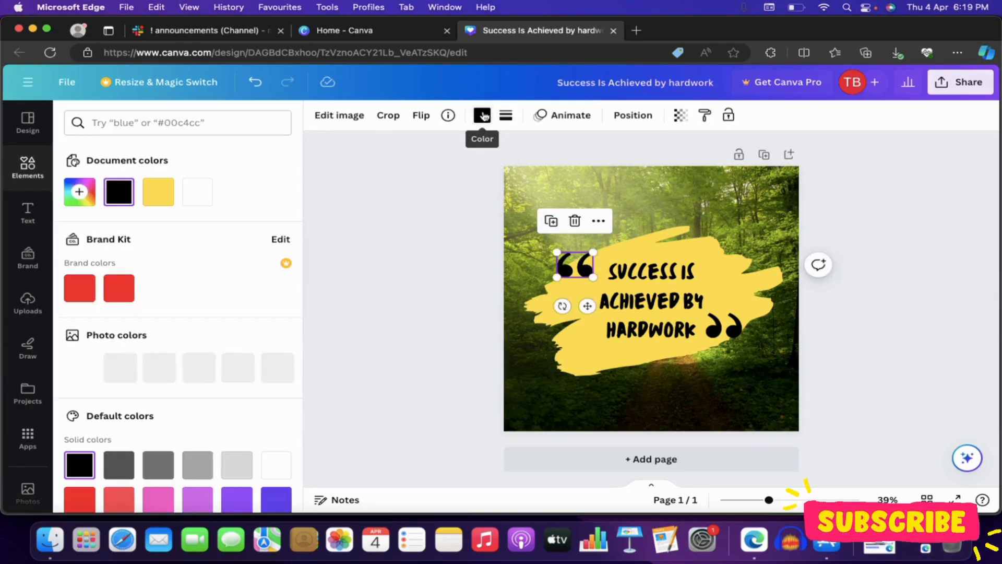
left_click(198, 194)
left_click(356, 228)
left_click(424, 250)
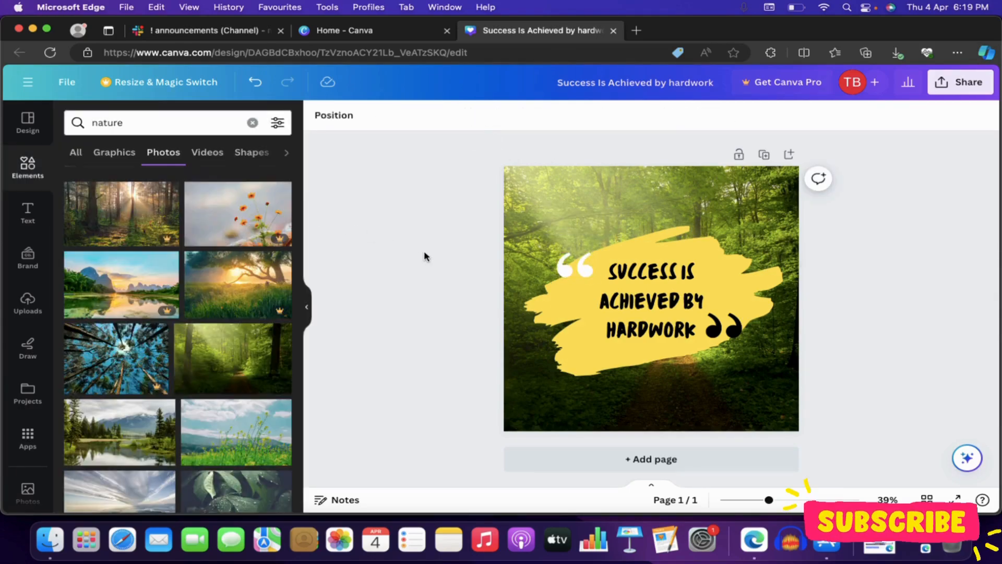
Step: Try several default solid colors on the opening quotation mark, including violet, blue and teal, ending with red
left_click(578, 258)
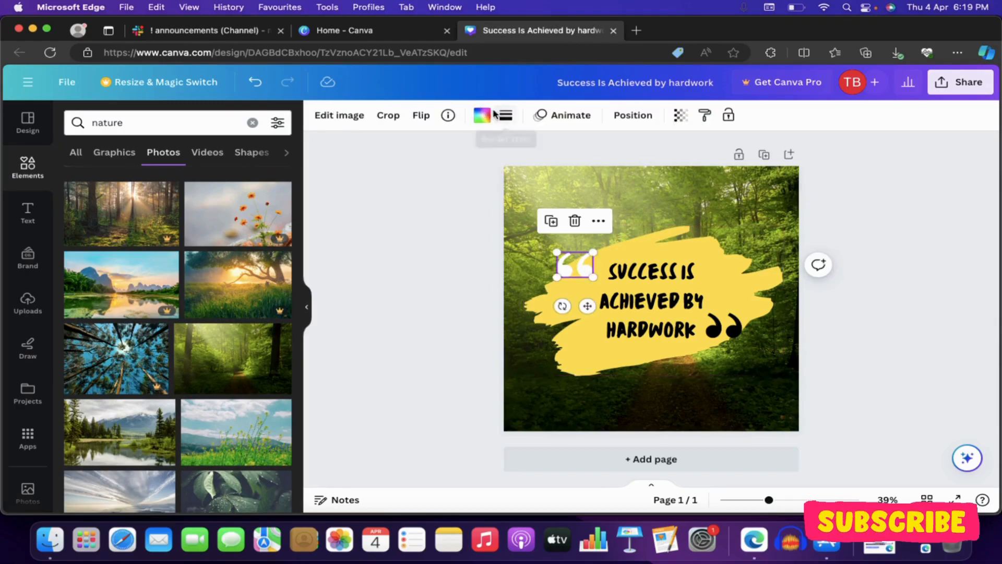
left_click(481, 118)
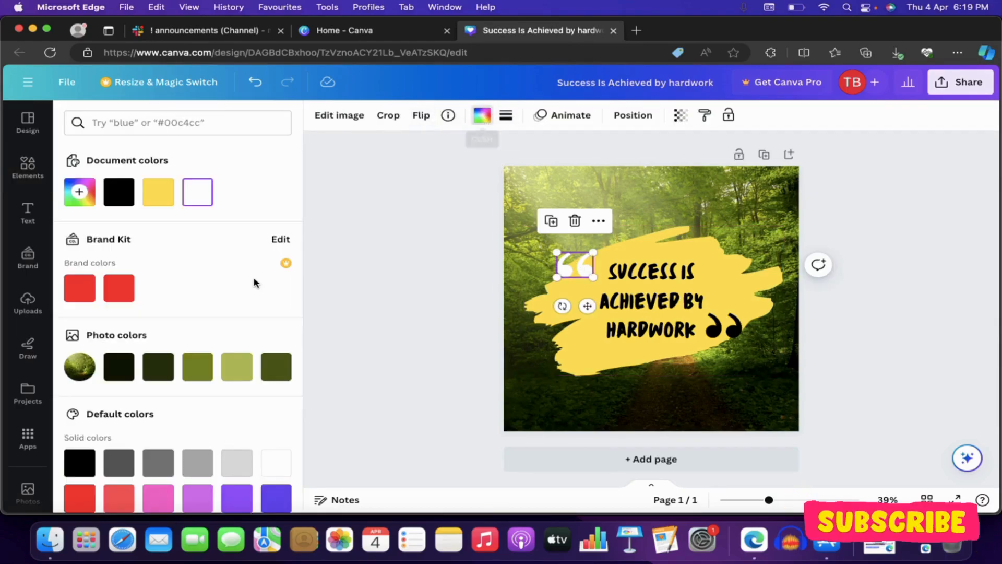
scroll(254, 283, "down", 3)
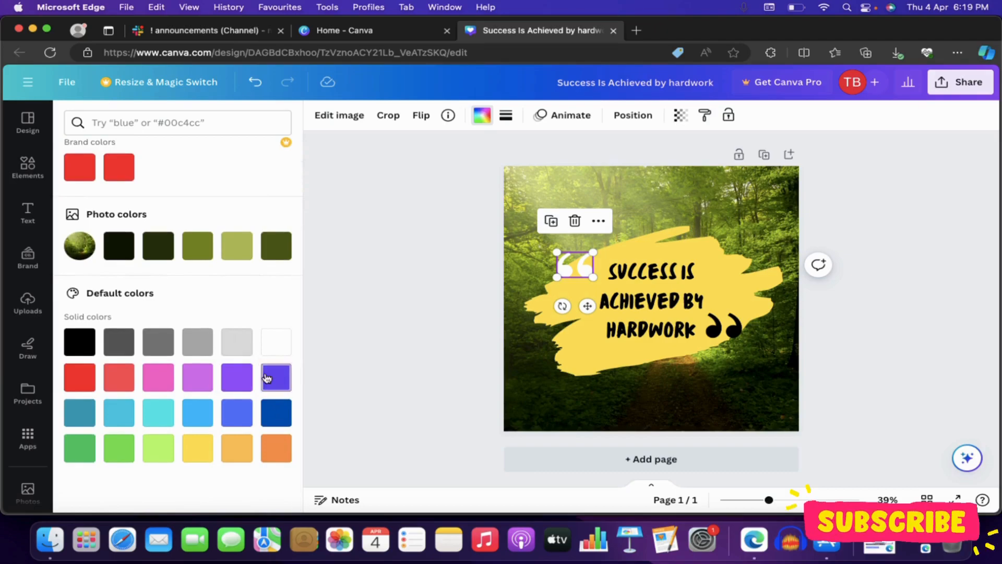
left_click(277, 378)
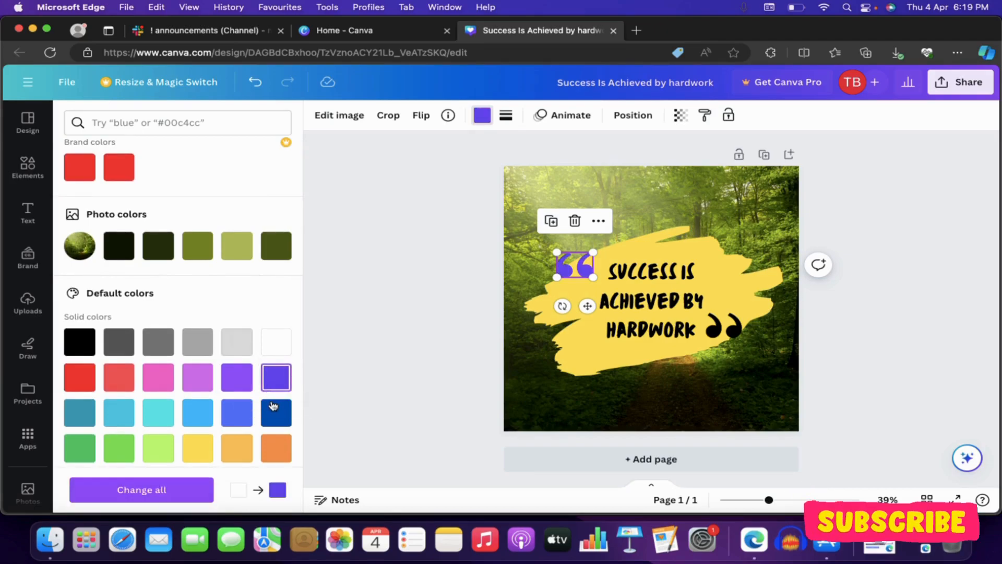
left_click(276, 410)
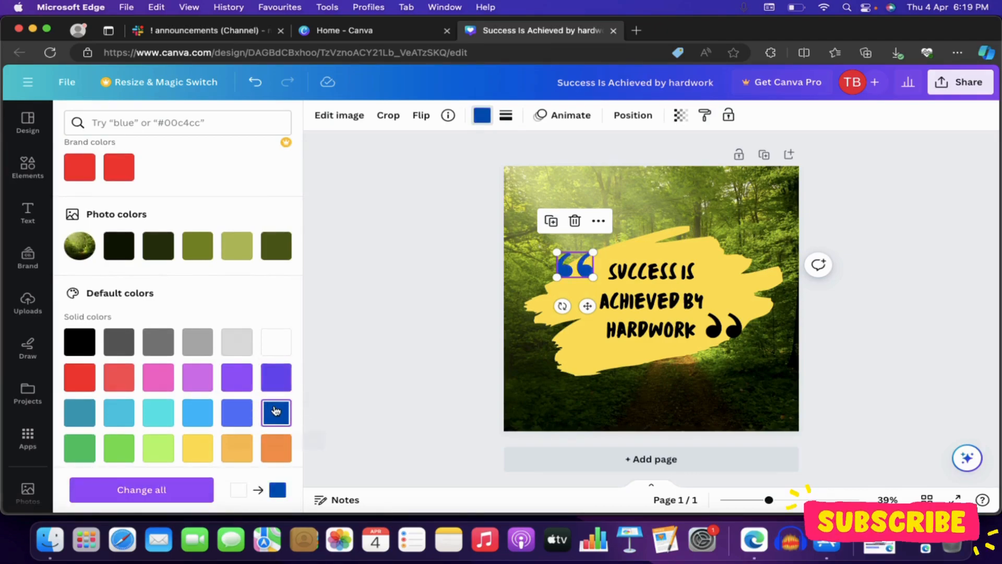
left_click(196, 448)
left_click(167, 453)
left_click(119, 450)
left_click(87, 453)
left_click(80, 413)
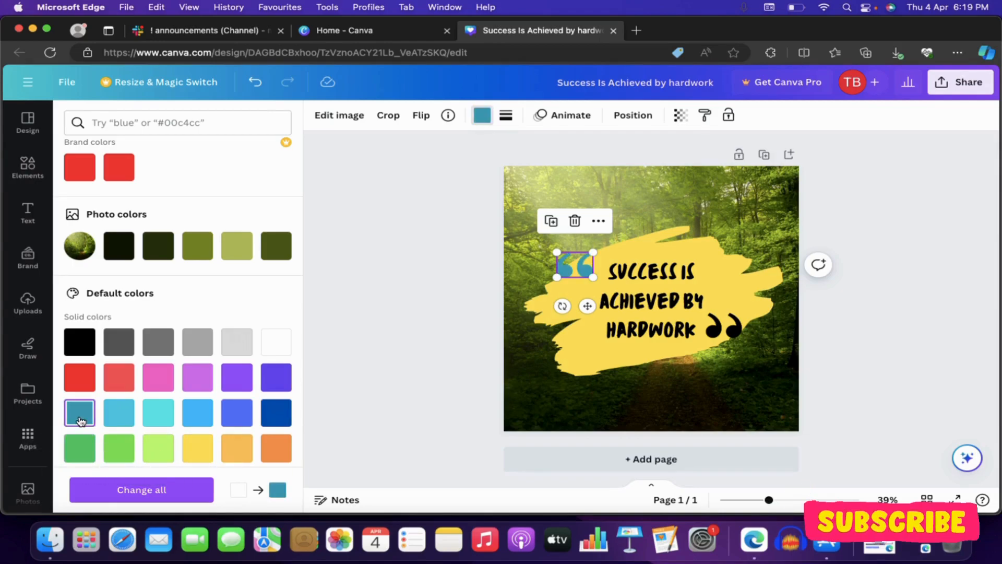
left_click(79, 380)
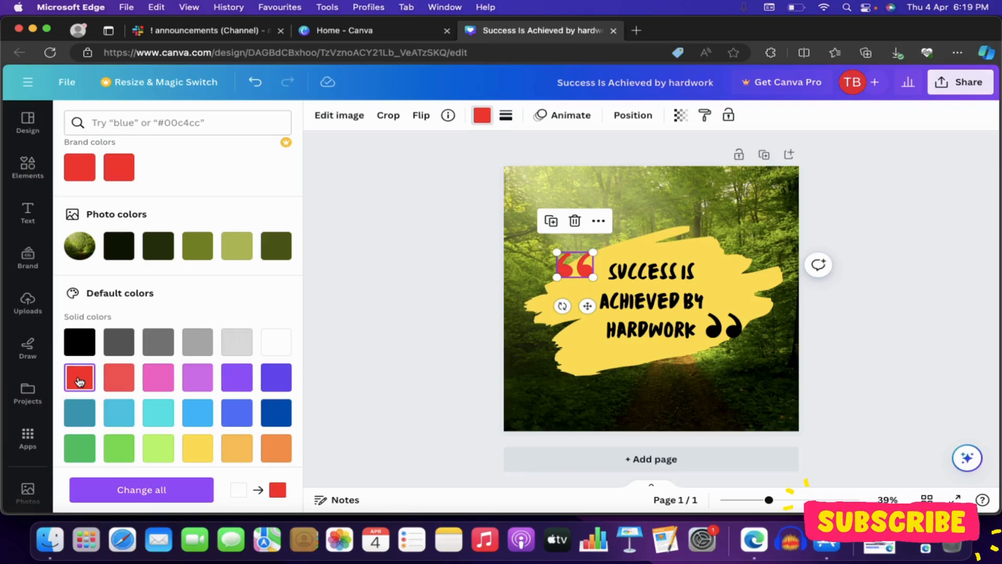
left_click(378, 294)
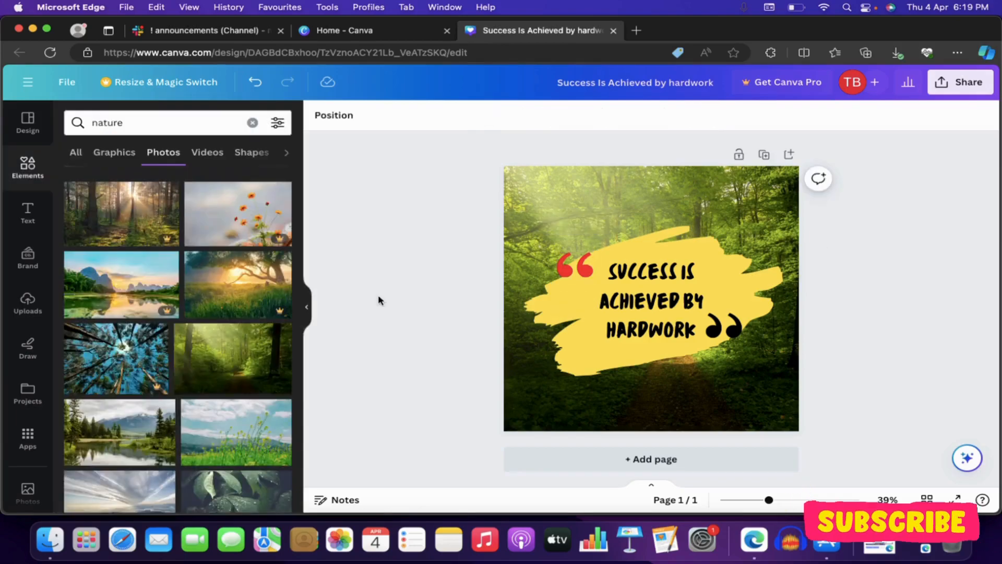
Step: Undo the color changes on the opening quotation mark back to black
left_click(744, 324)
left_click(434, 260)
key("super+z")
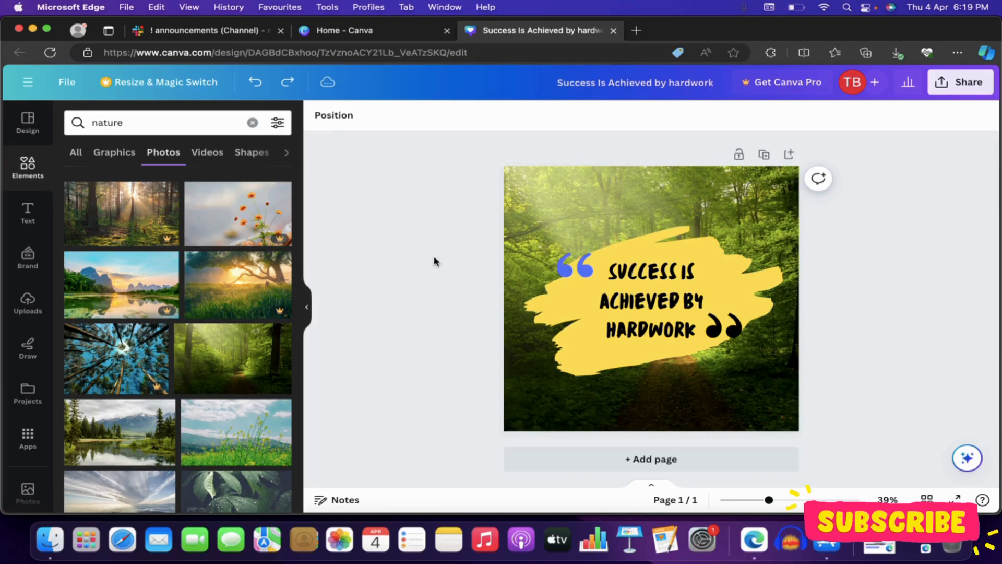
key("super+z")
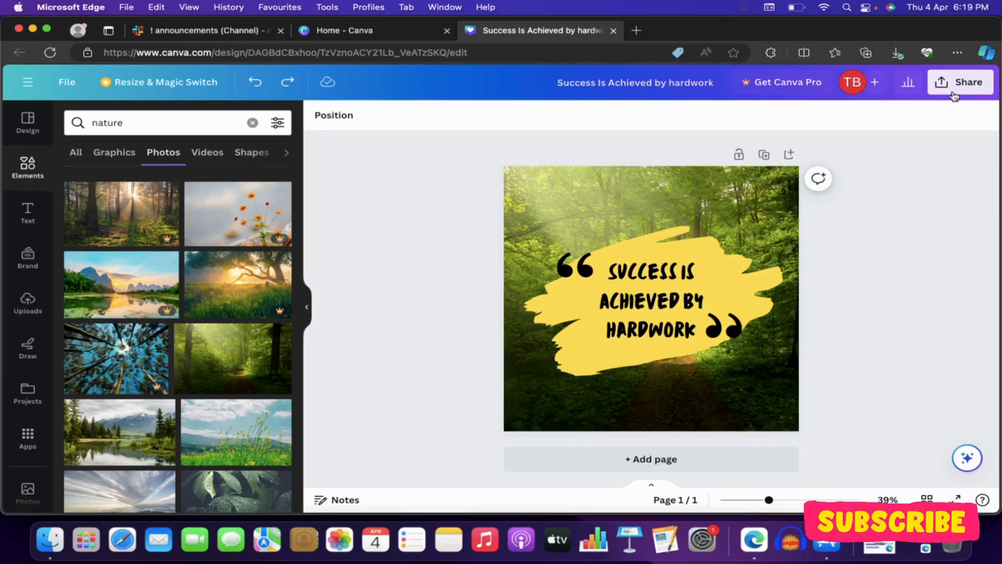
Step: Review the file types available for downloading the design, and close the download options without downloading
left_click(969, 84)
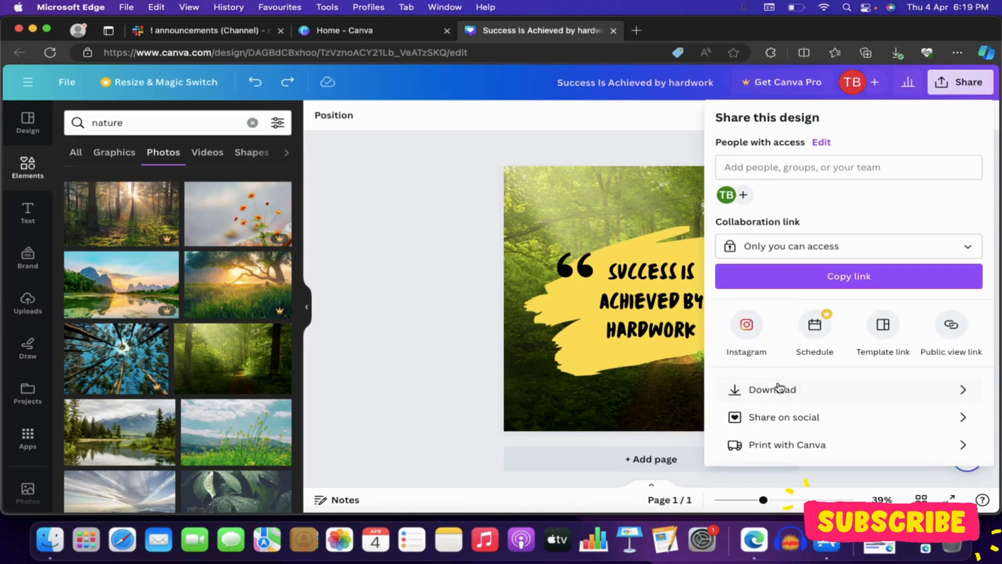
left_click(778, 386)
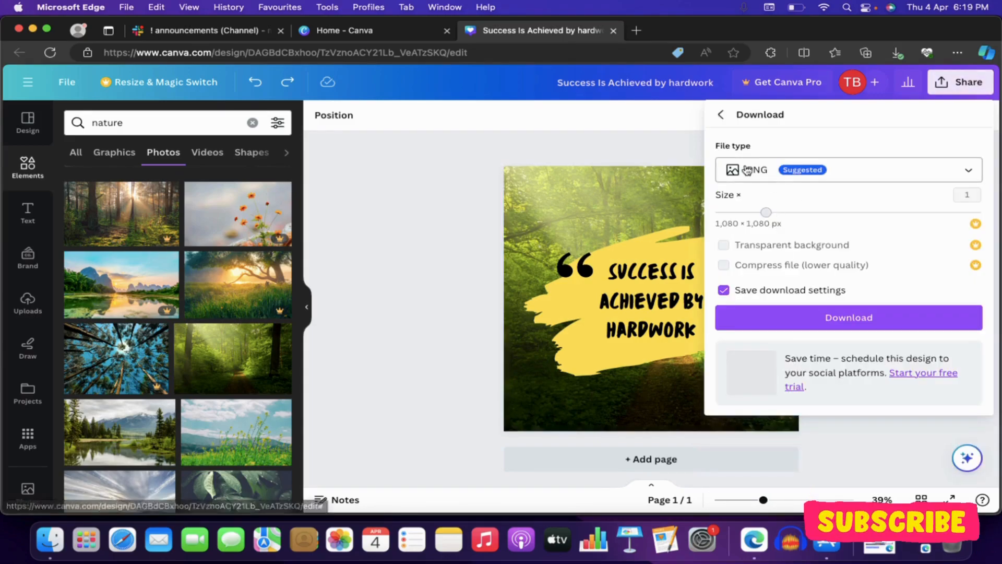
left_click(748, 170)
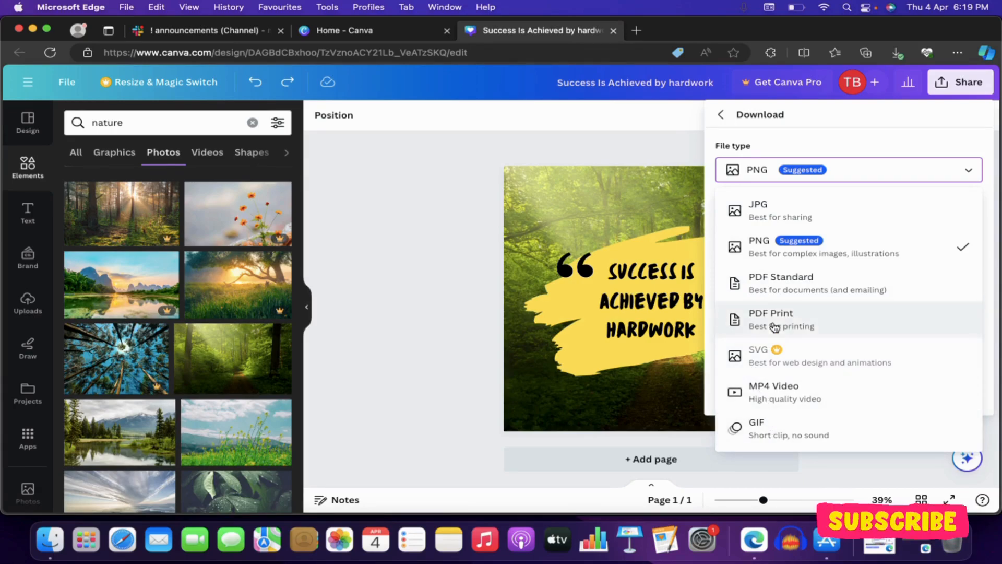
left_click(770, 136)
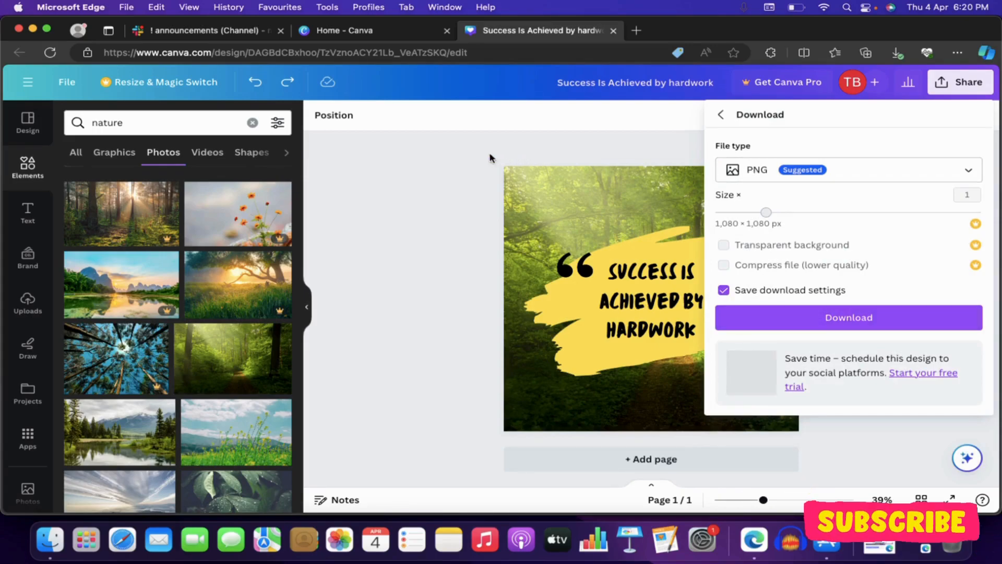
left_click(470, 159)
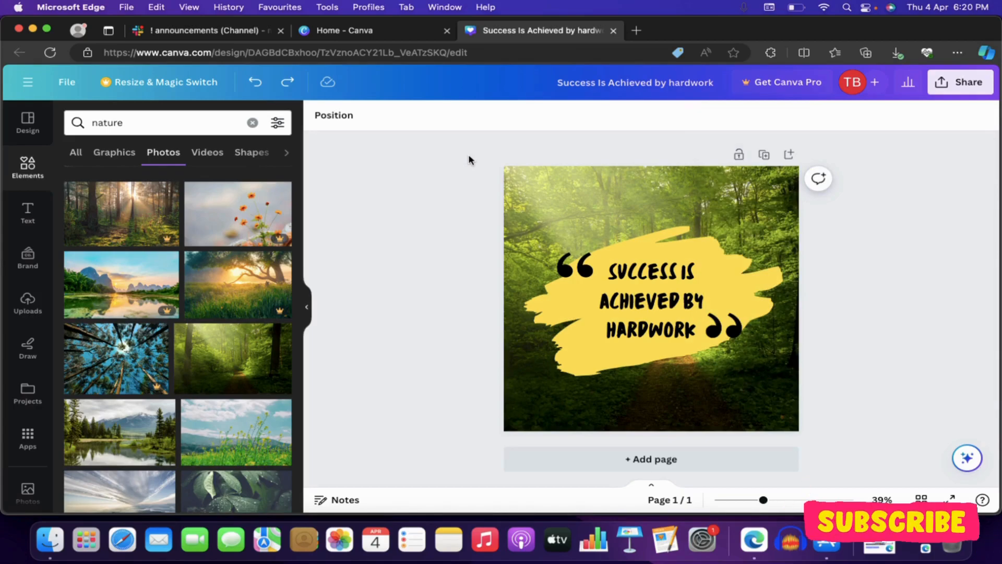